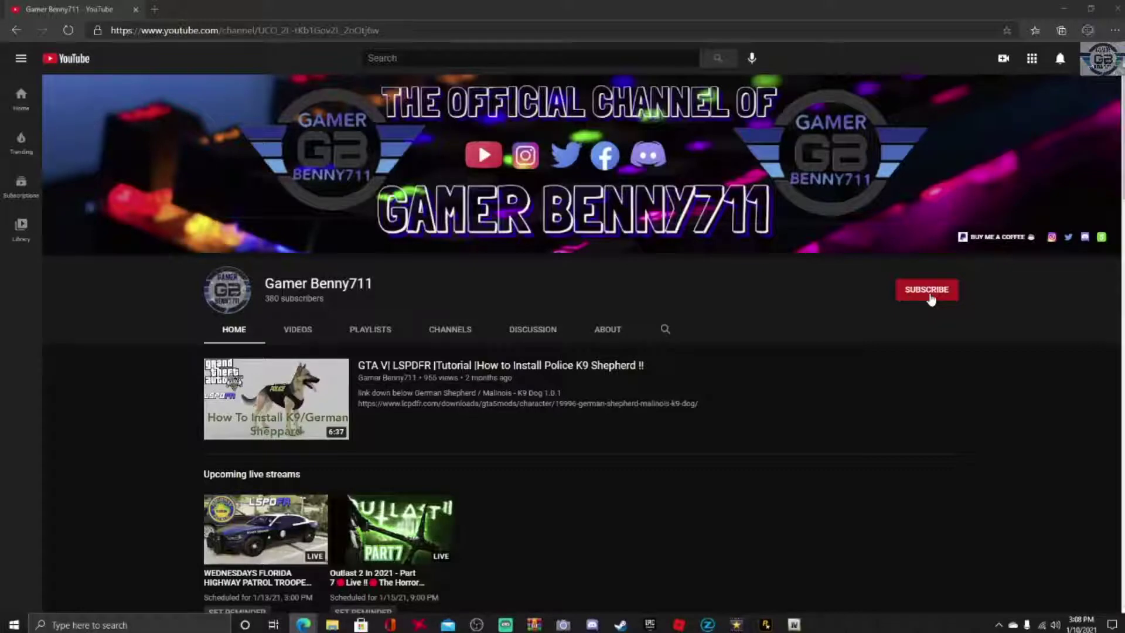
Subscribe to the YouTube channel and set its notification bell to All
click(931, 300)
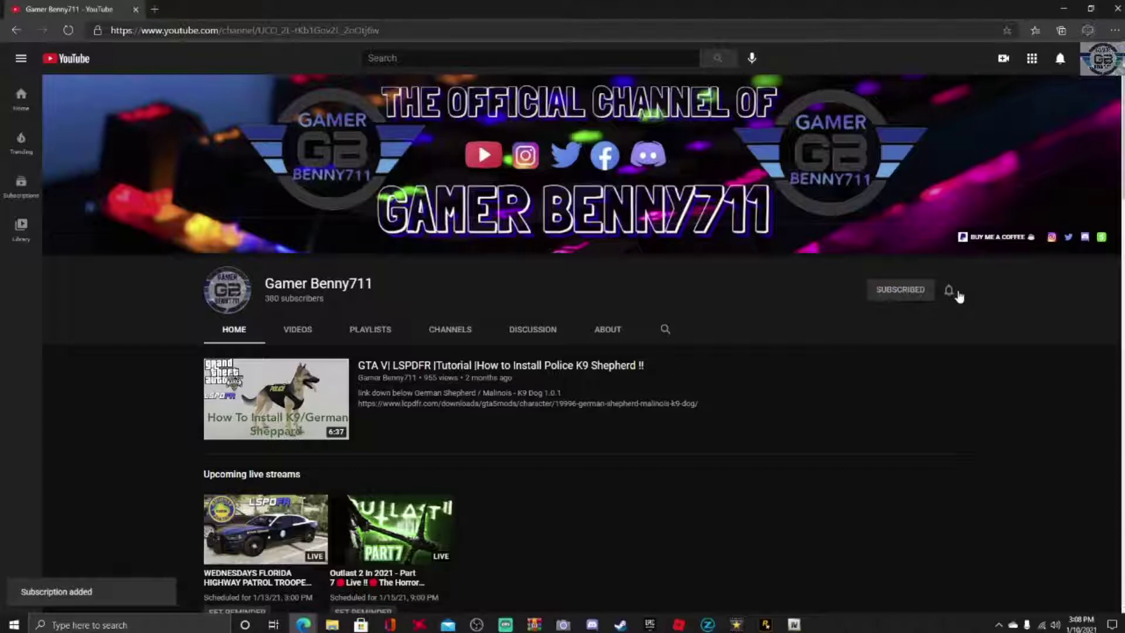
click(957, 295)
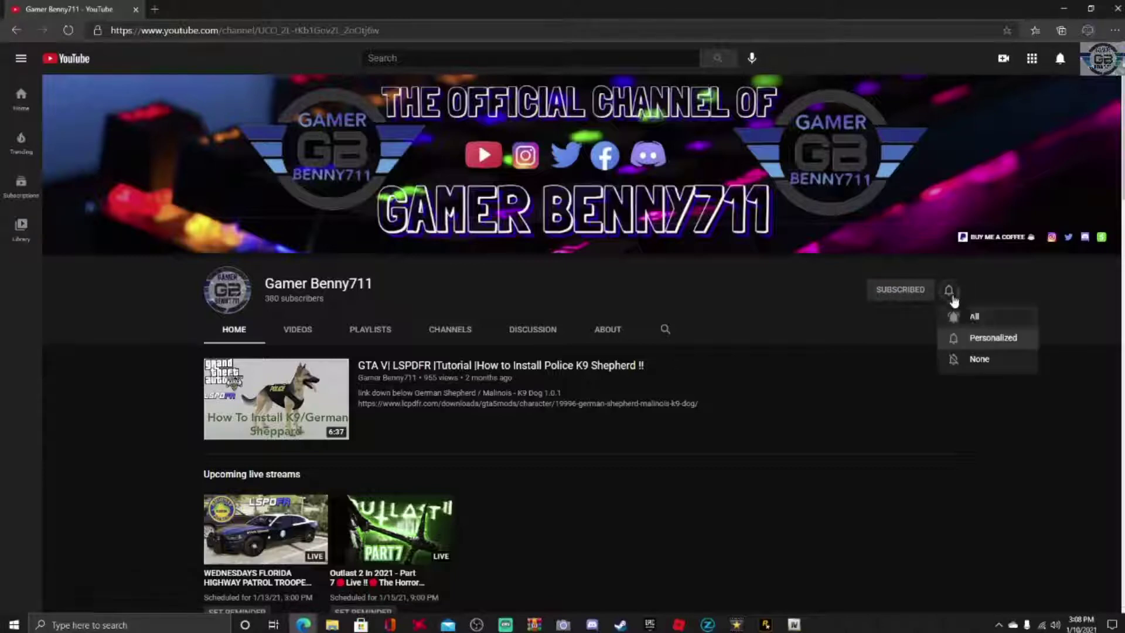
click(970, 317)
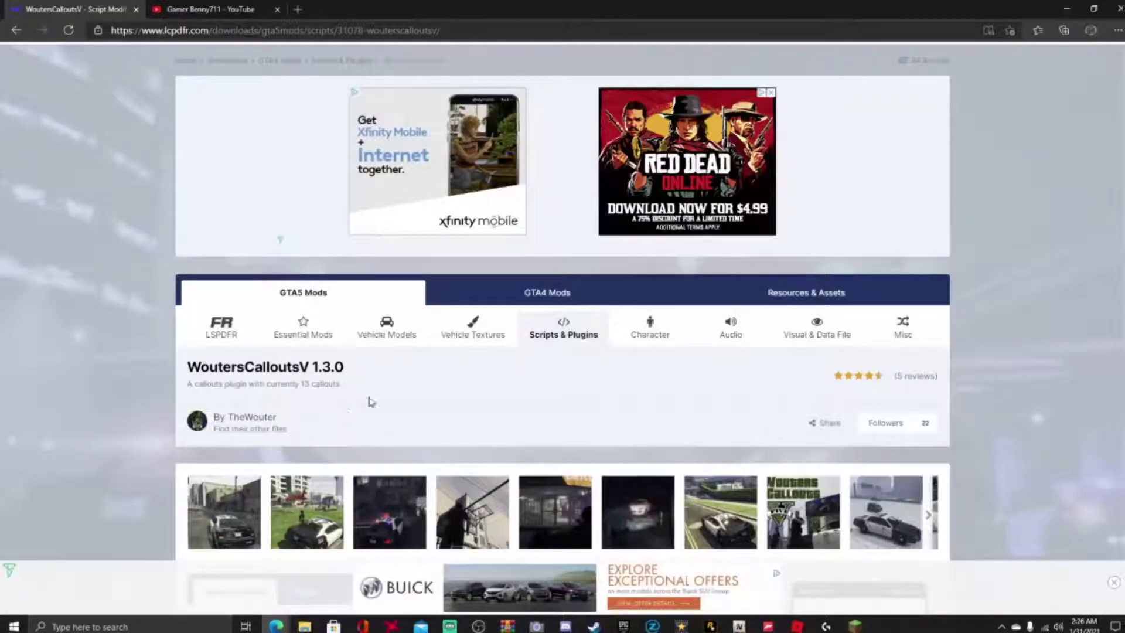
scroll(375, 400, down, 7)
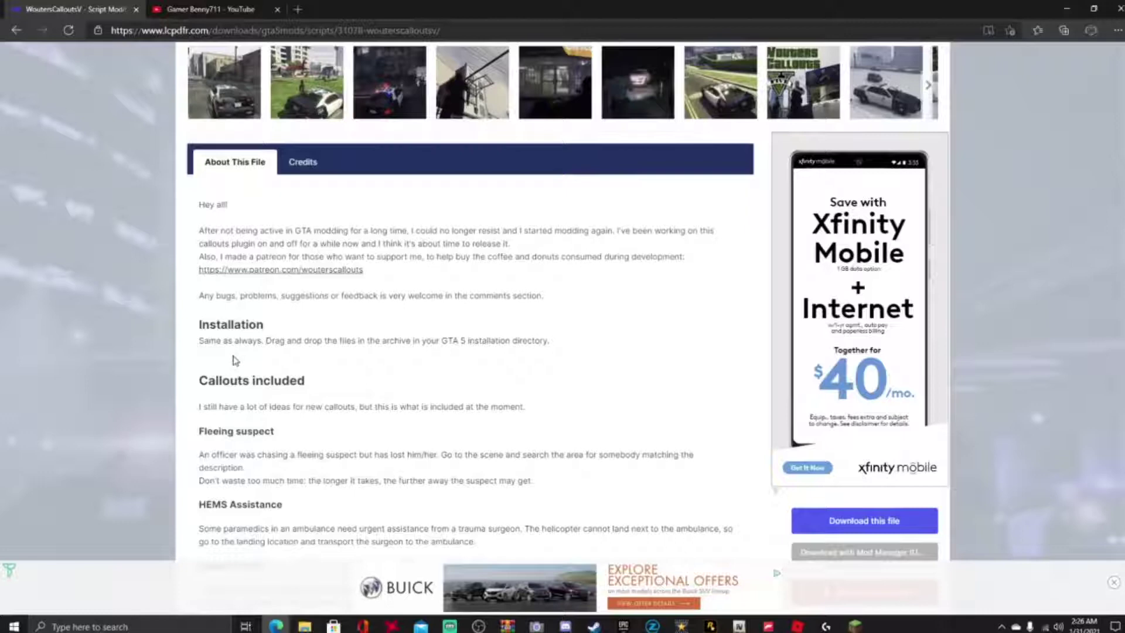
scroll(233, 360, down, 1)
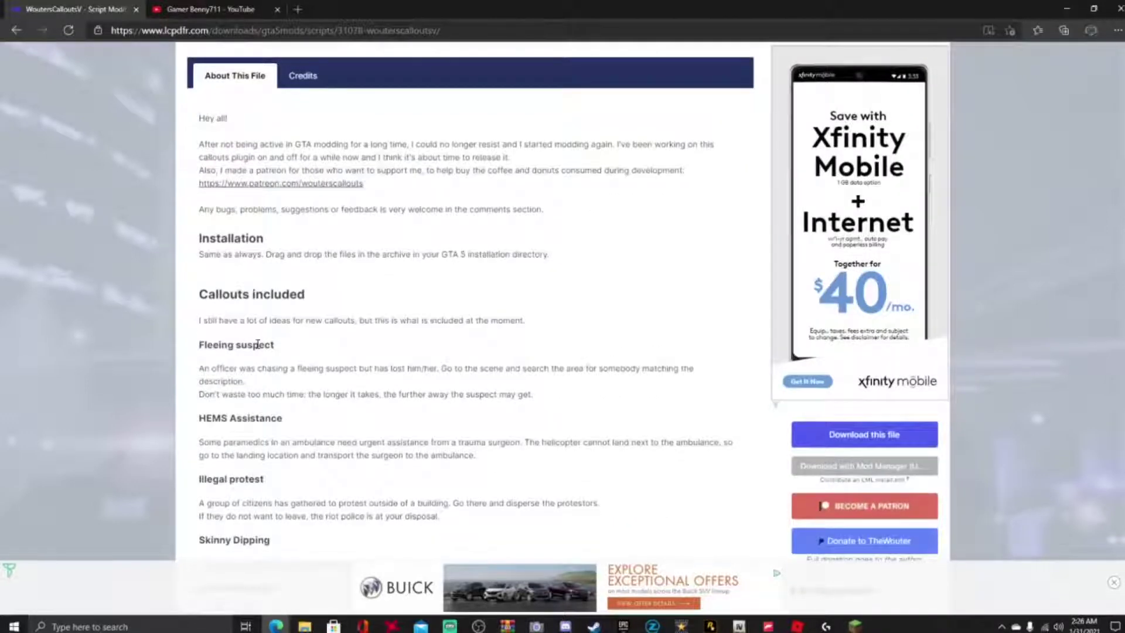
scroll(235, 351, down, 1)
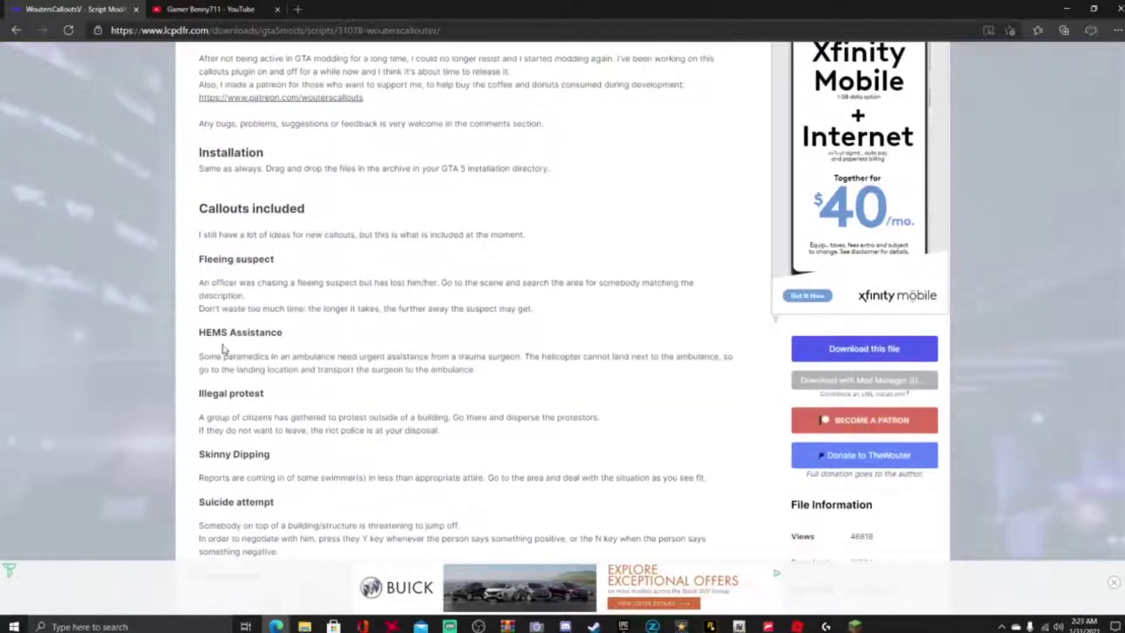
scroll(223, 349, down, 1)
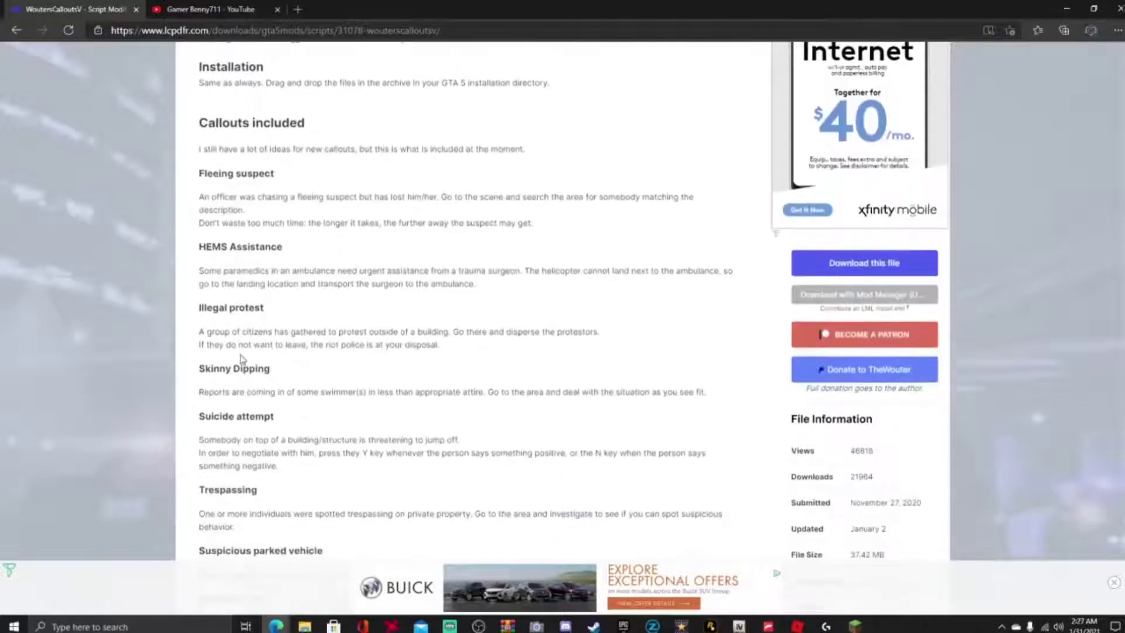
scroll(241, 378, down, 1)
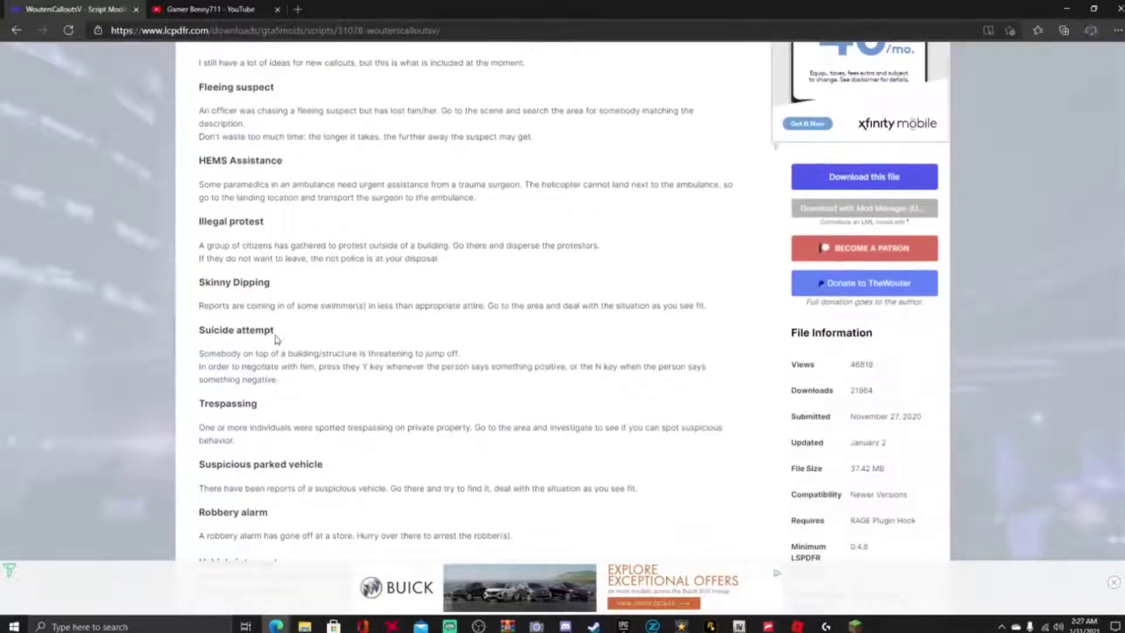
scroll(252, 340, down, 2)
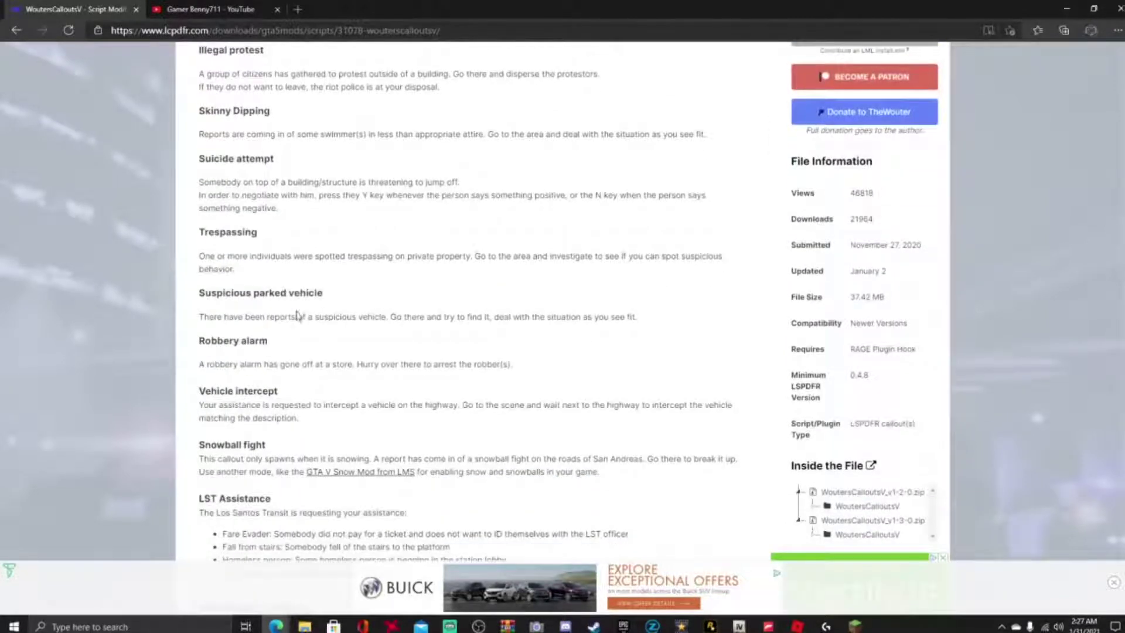
scroll(250, 343, down, 1)
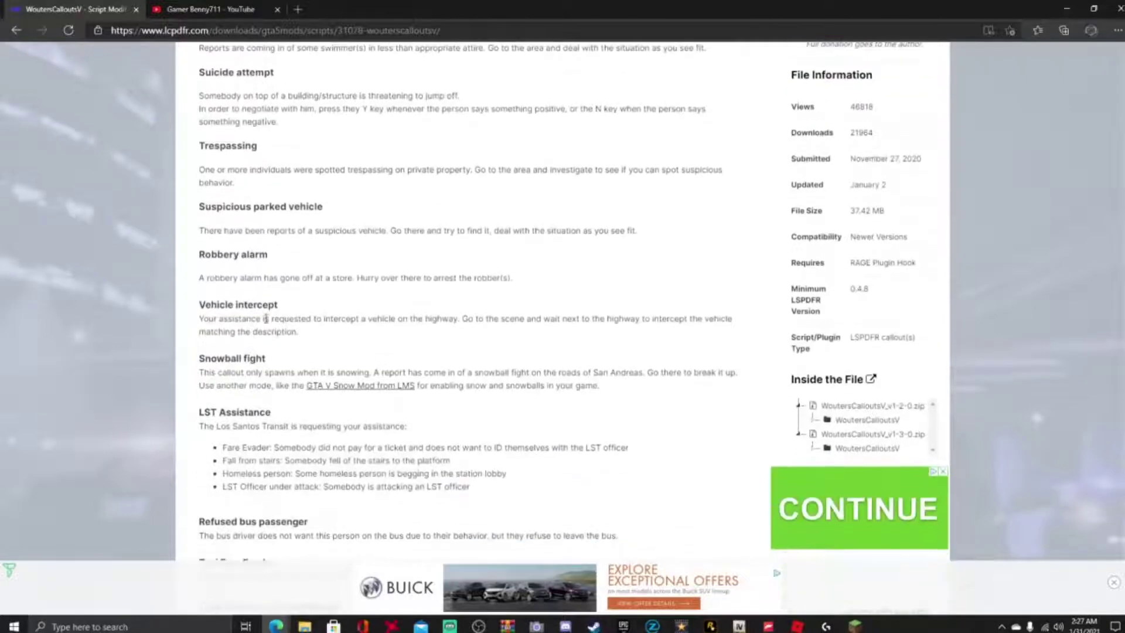
scroll(216, 360, down, 1)
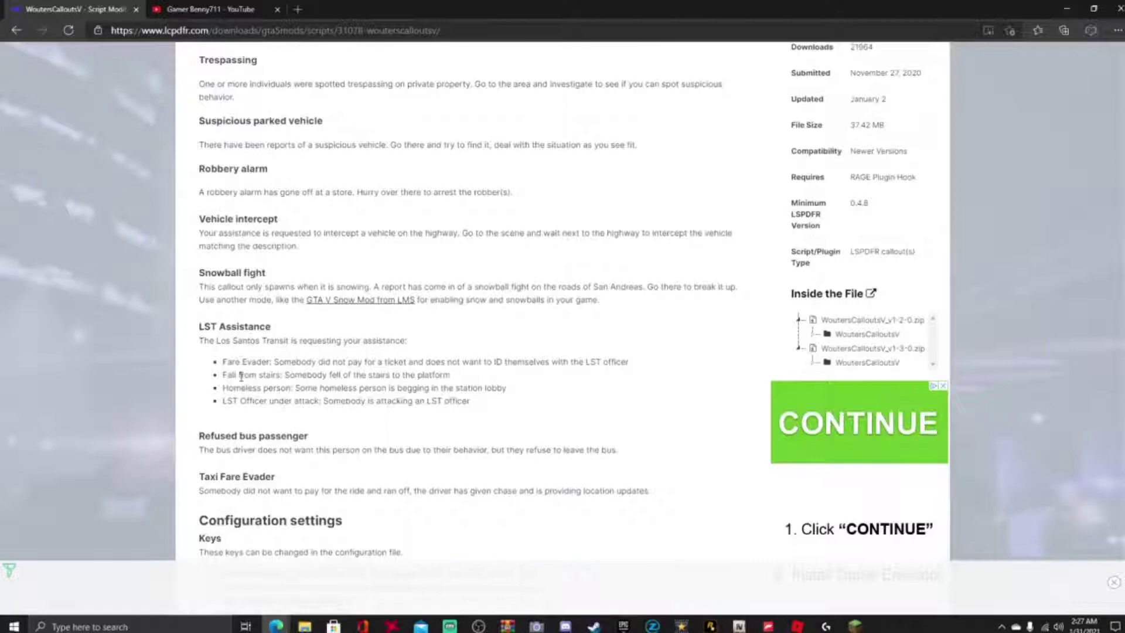
scroll(244, 410, down, 1)
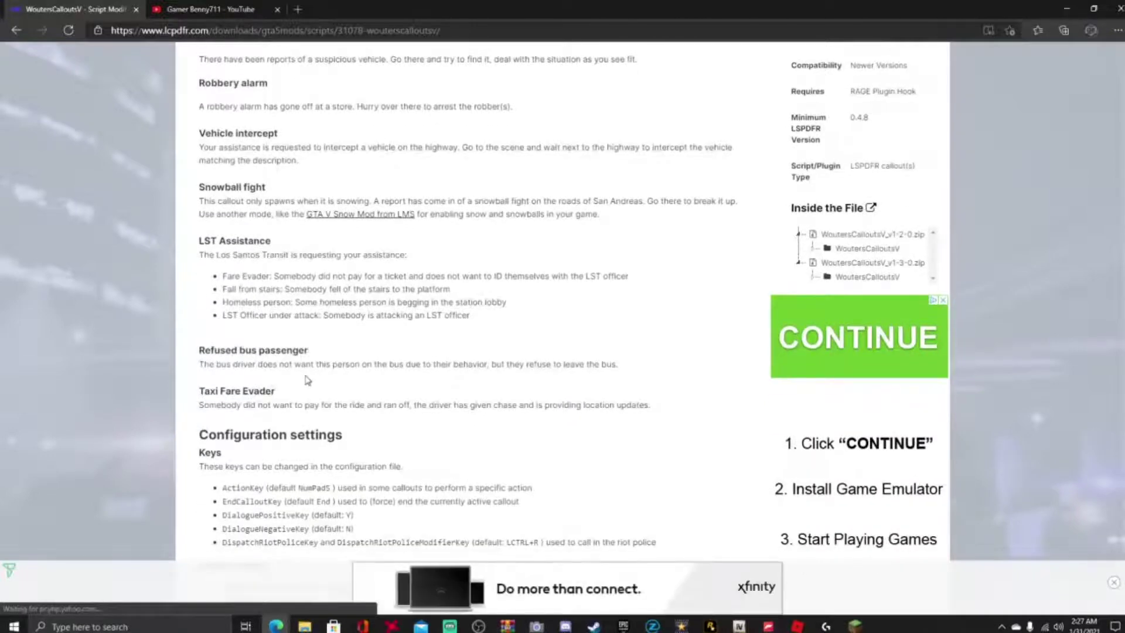
scroll(273, 381, down, 1)
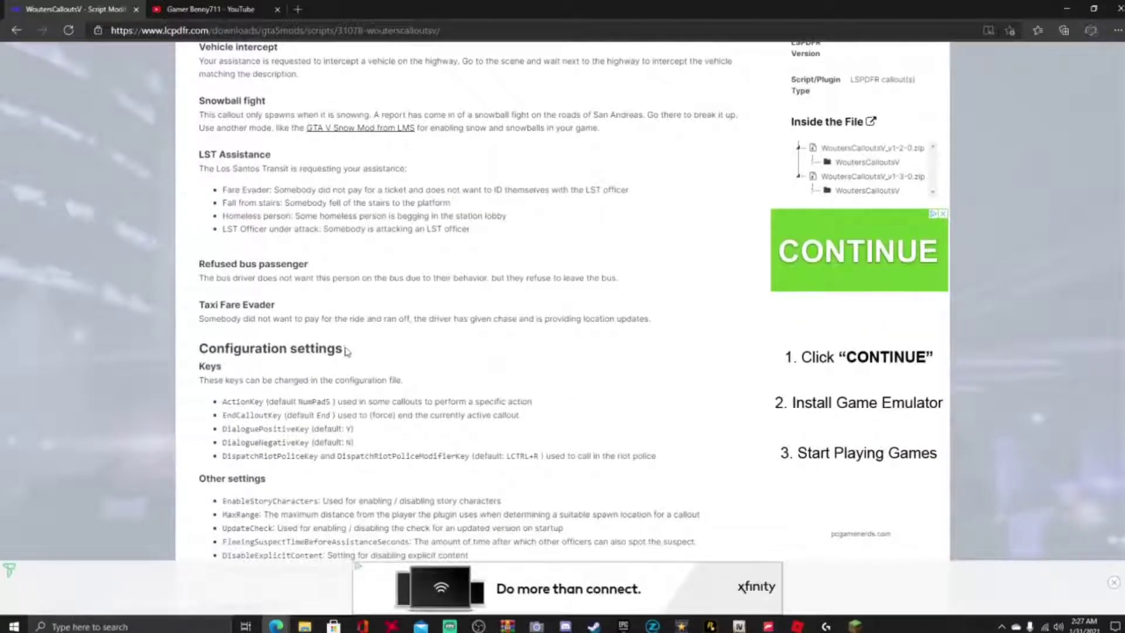
scroll(319, 352, down, 2)
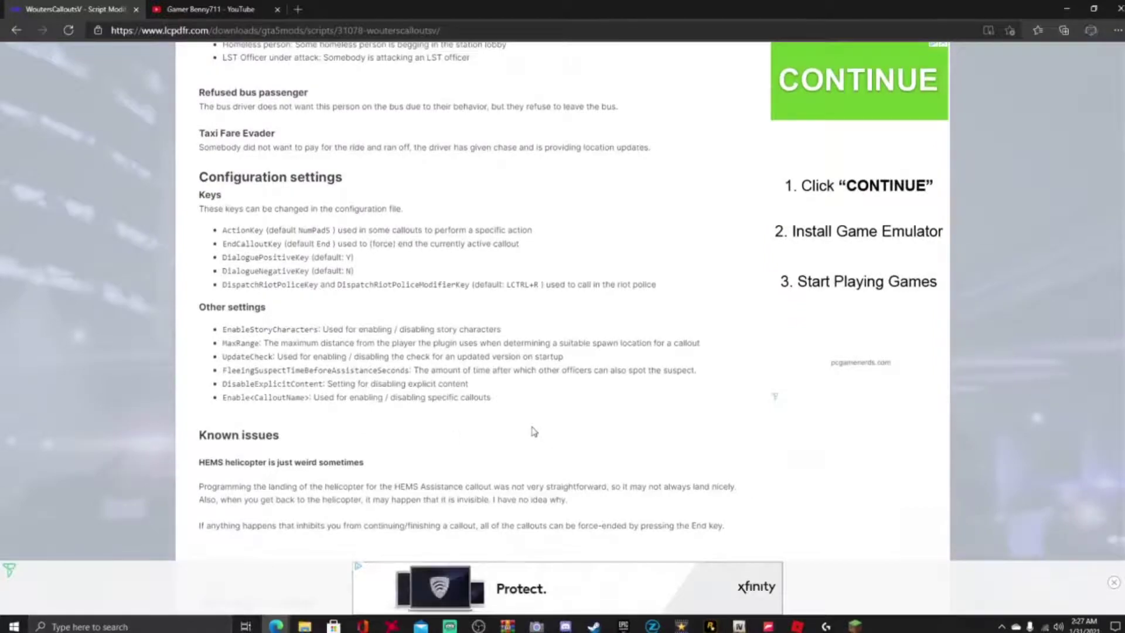
scroll(530, 422, up, 4)
scroll(521, 404, up, 10)
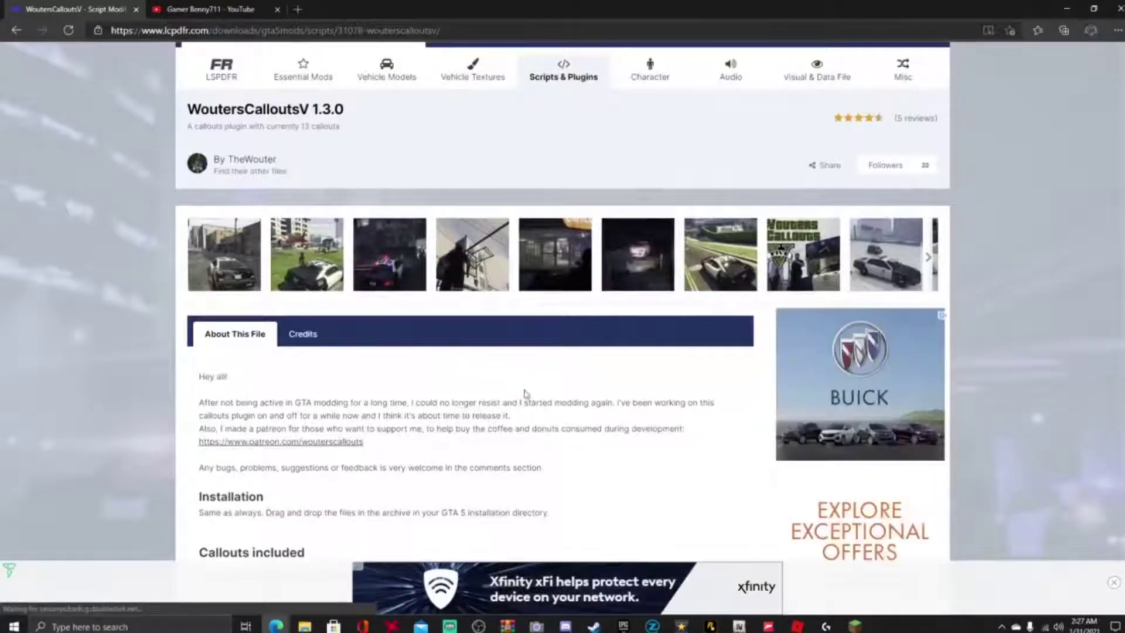
scroll(589, 380, down, 2)
scroll(578, 369, up, 4)
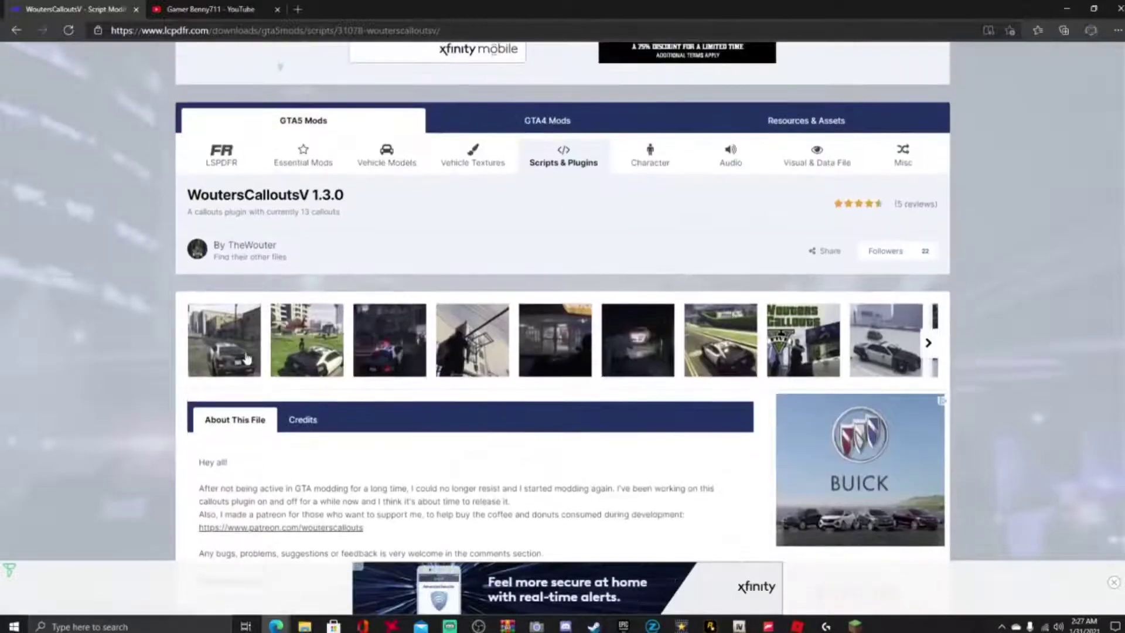
scroll(657, 352, down, 4)
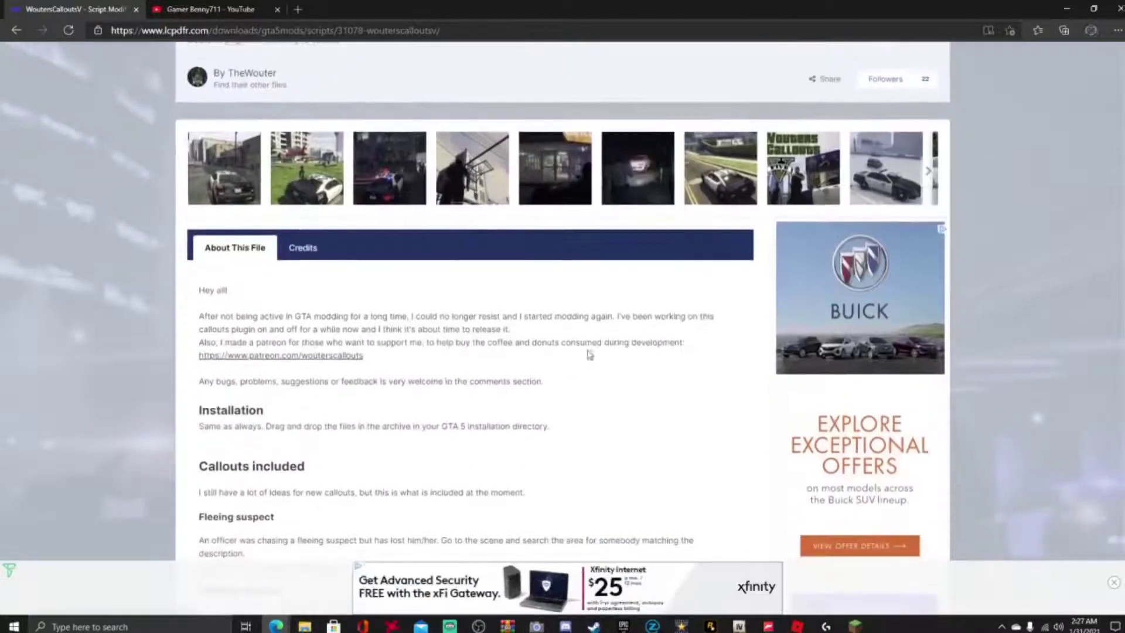
scroll(644, 368, up, 3)
scroll(660, 362, down, 7)
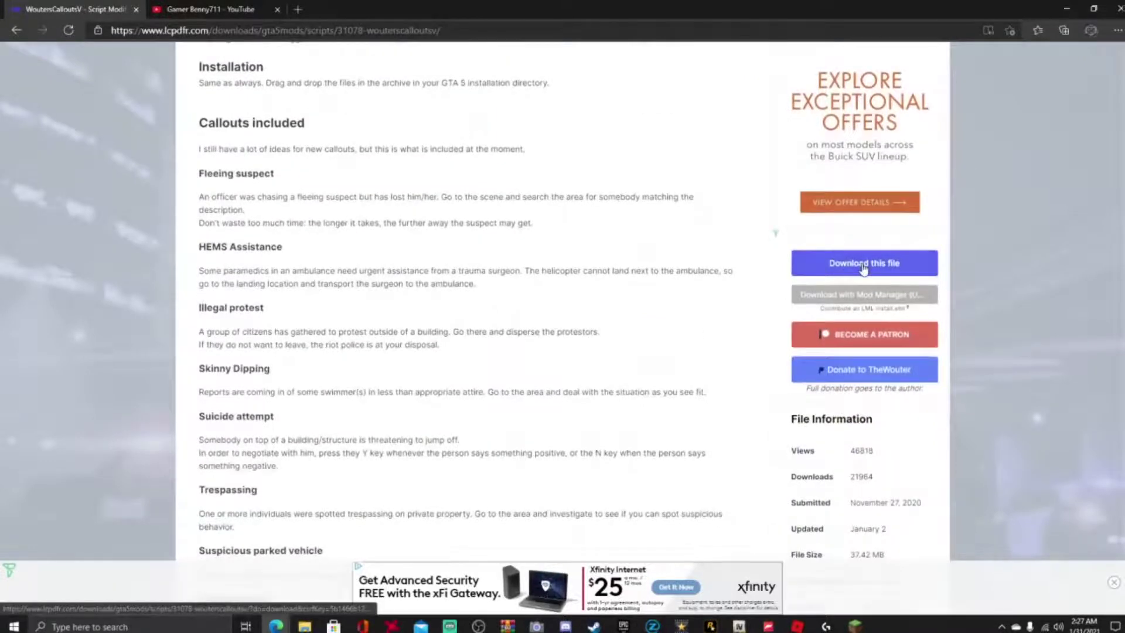
Accept the LCPDFR download terms and download WoutersCalloutsV_v1-3-0.zip, version 1.3.0
click(863, 268)
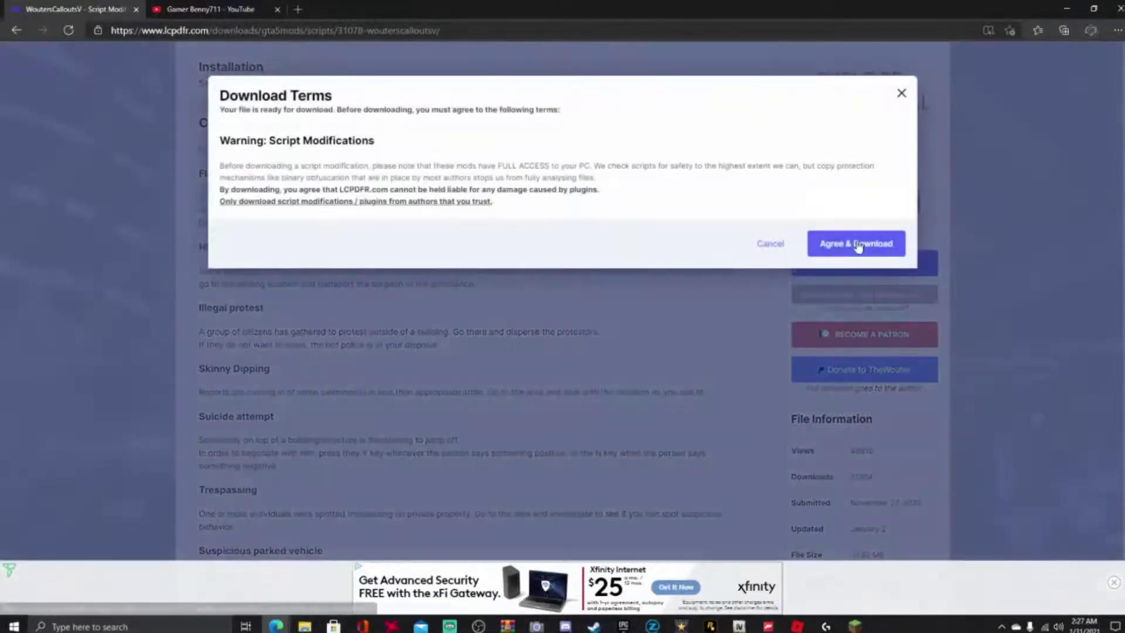
click(858, 245)
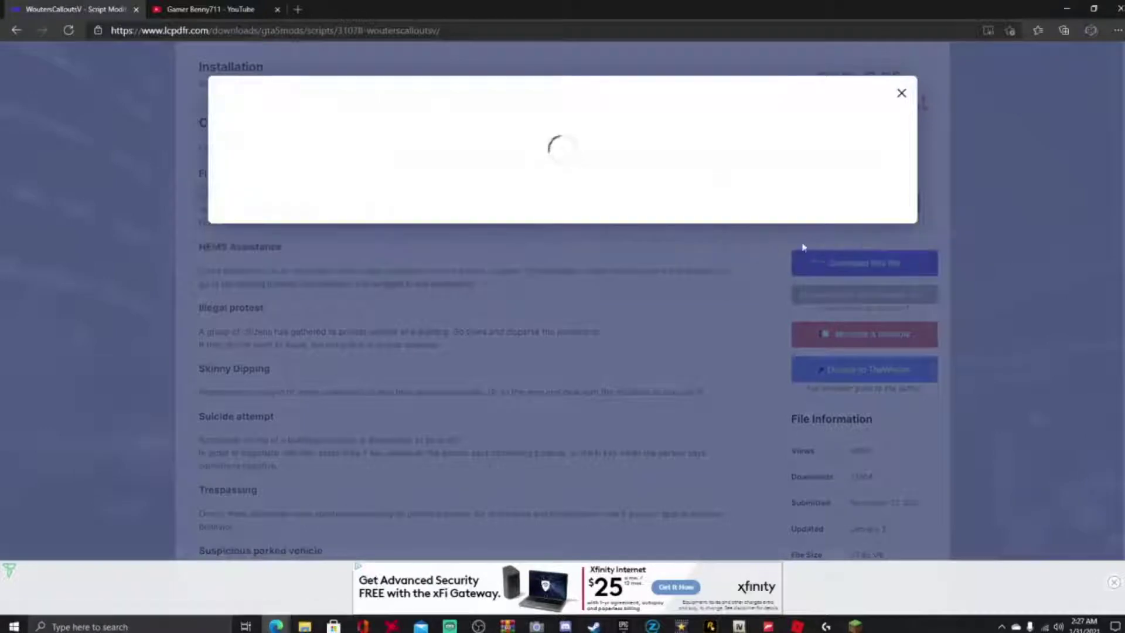
scroll(558, 312, up, 7)
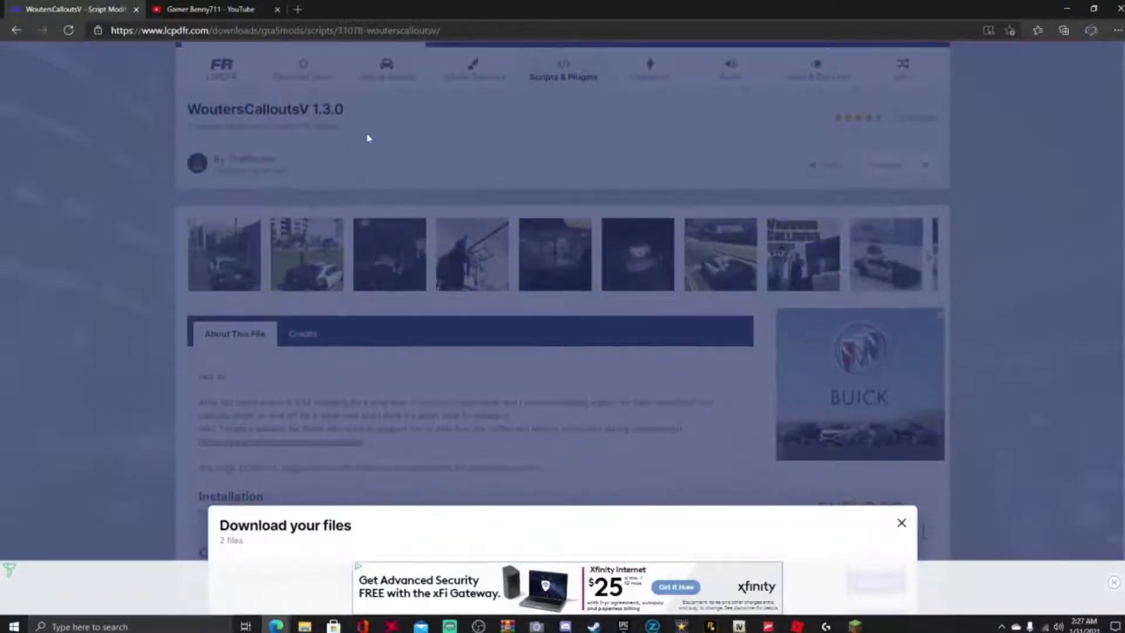
scroll(420, 163, down, 3)
scroll(328, 451, down, 2)
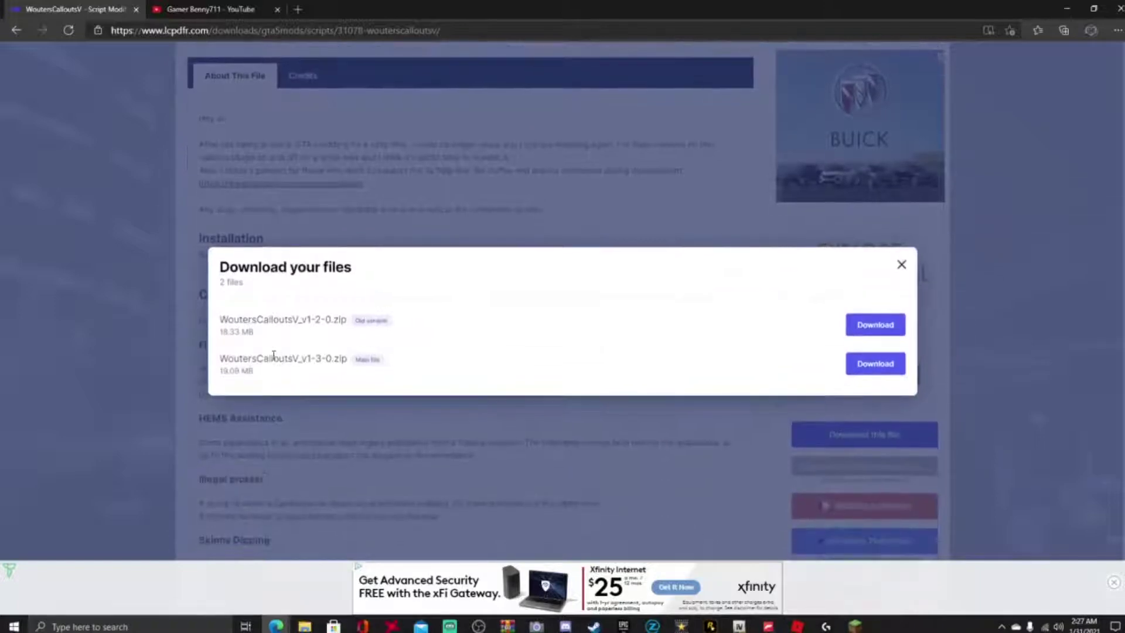
click(863, 364)
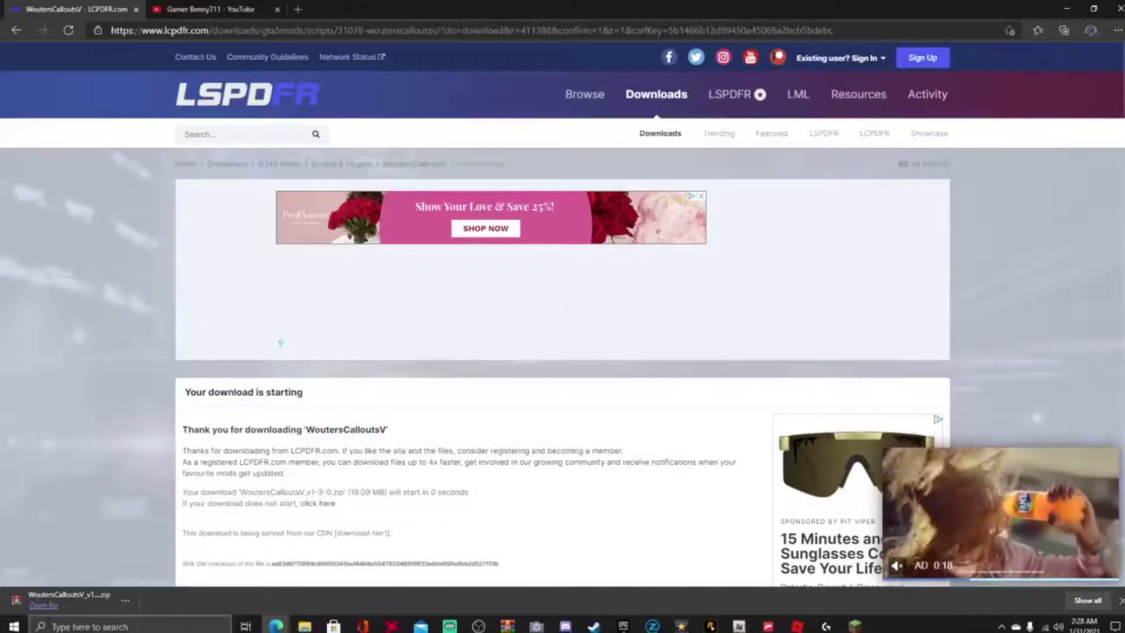
Open WoutersCalloutsV_v1_3_0.zip in WinRAR, dismiss the trial-expired notice, and minimize the browser
click(46, 607)
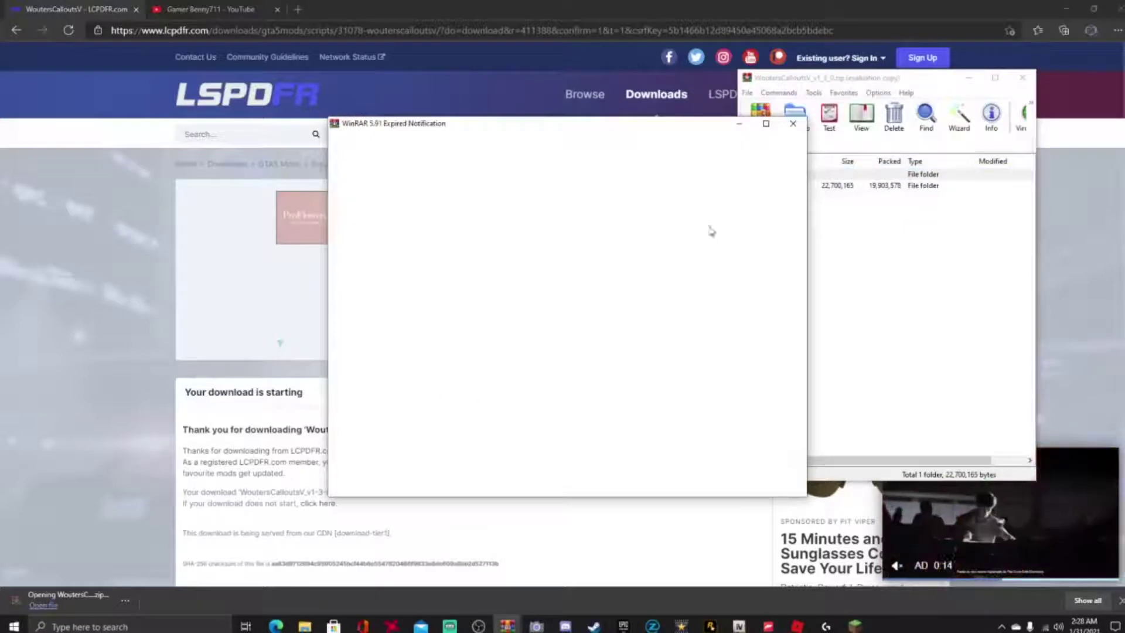
click(793, 124)
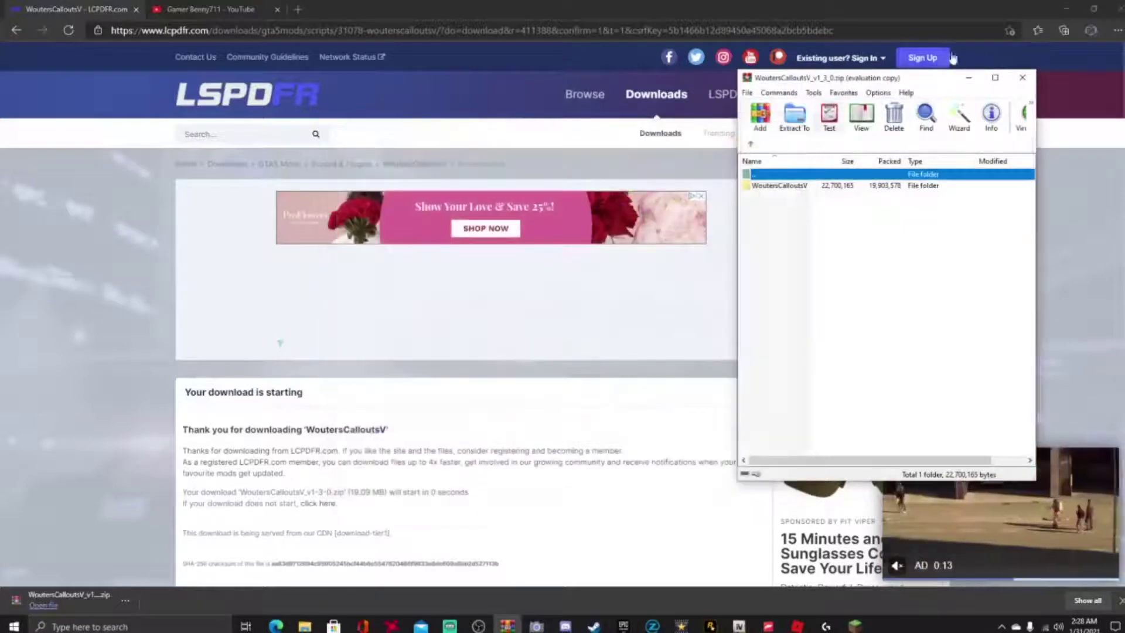
click(1069, 8)
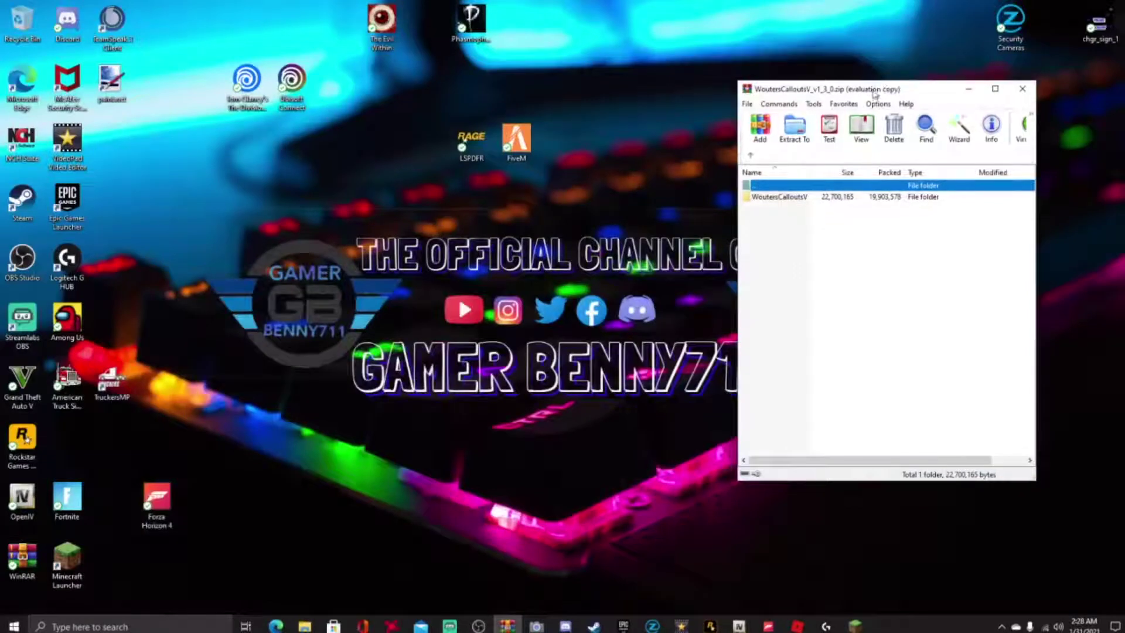
drag(875, 80, 811, 139)
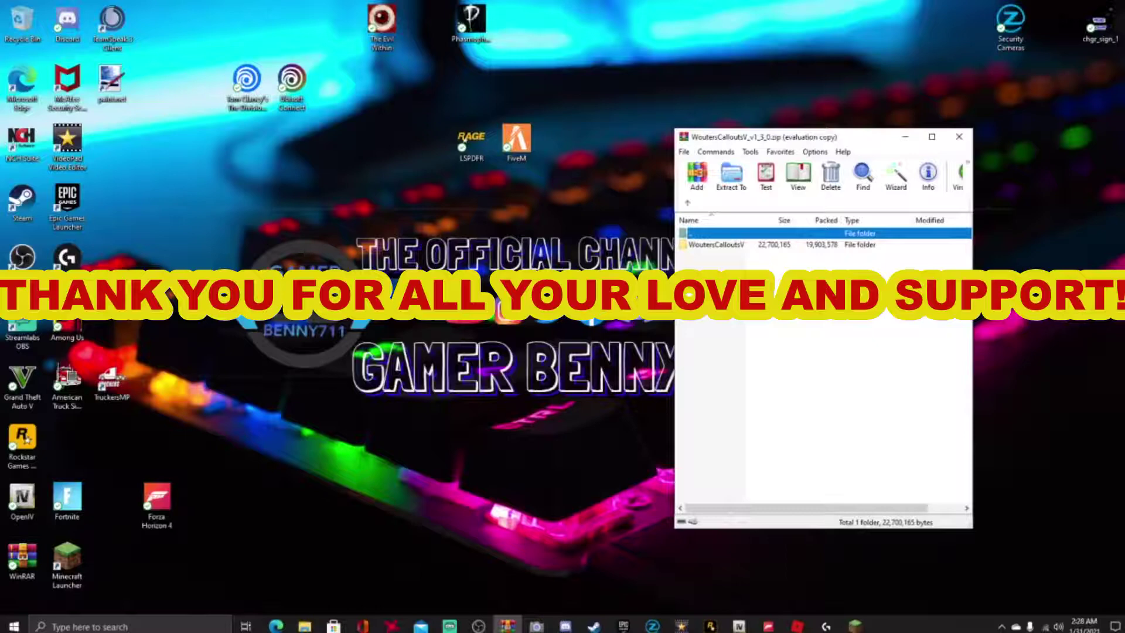
Open File Explorer on the C: drive and enter Program Files (x86)
click(303, 626)
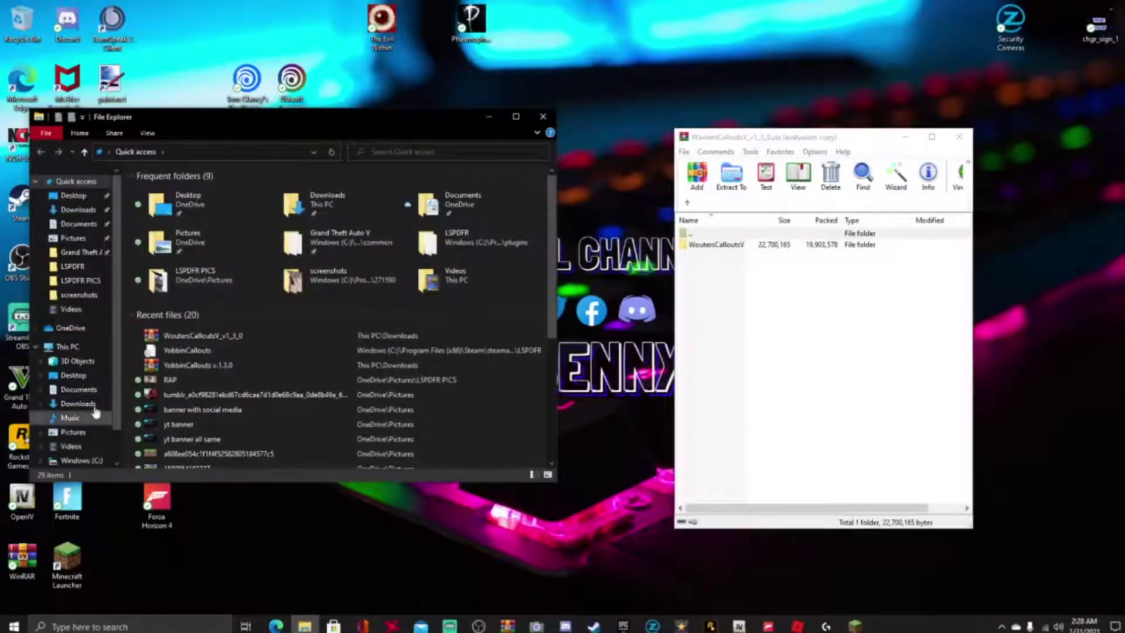
click(83, 253)
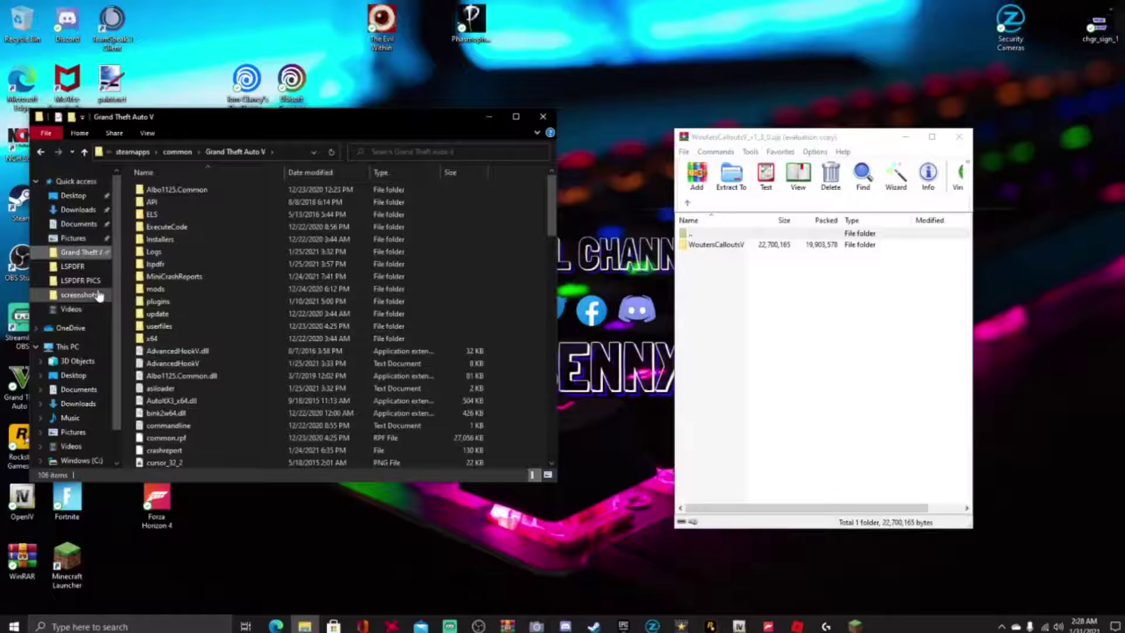
scroll(83, 410, down, 1)
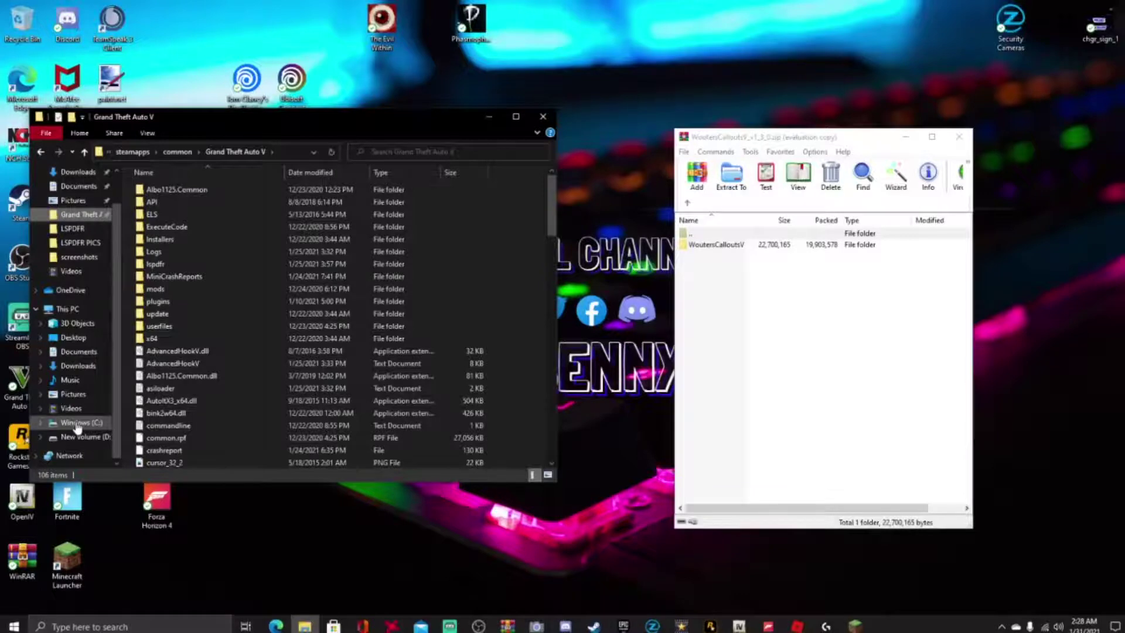
click(76, 424)
click(261, 229)
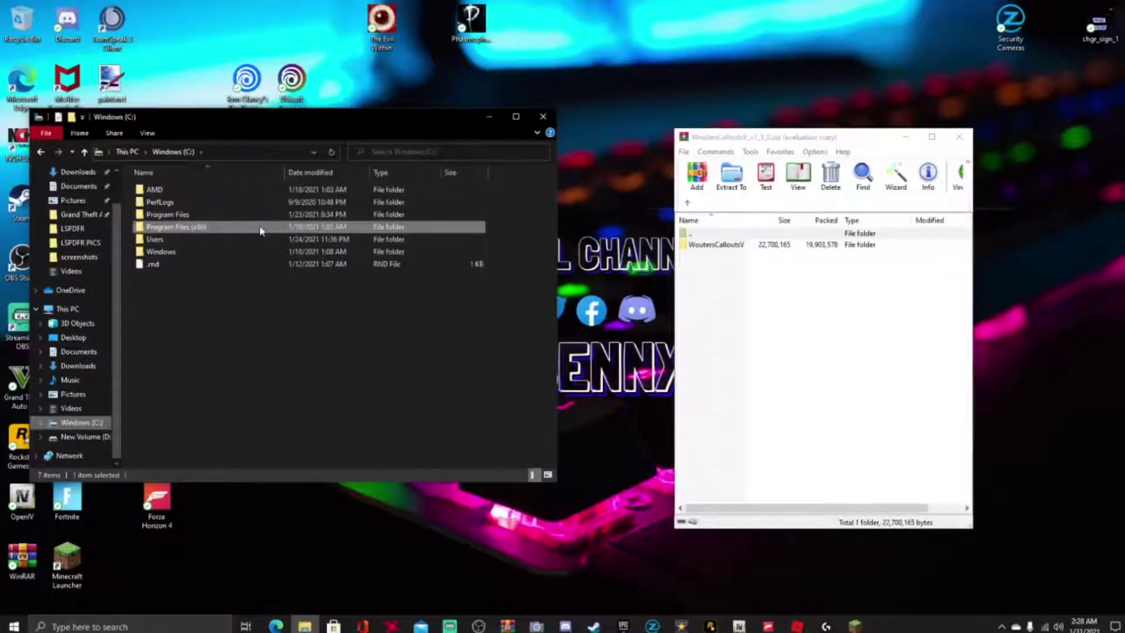
double_click(261, 229)
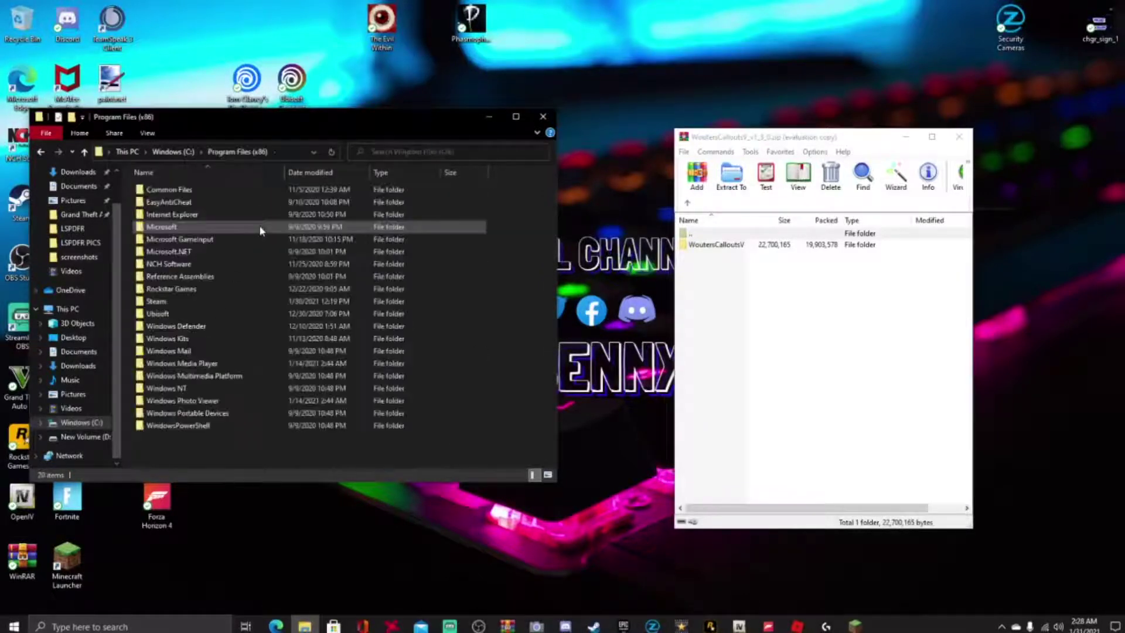
Go through Steam, steamapps and common into the Grand Theft Auto V folder
double_click(227, 309)
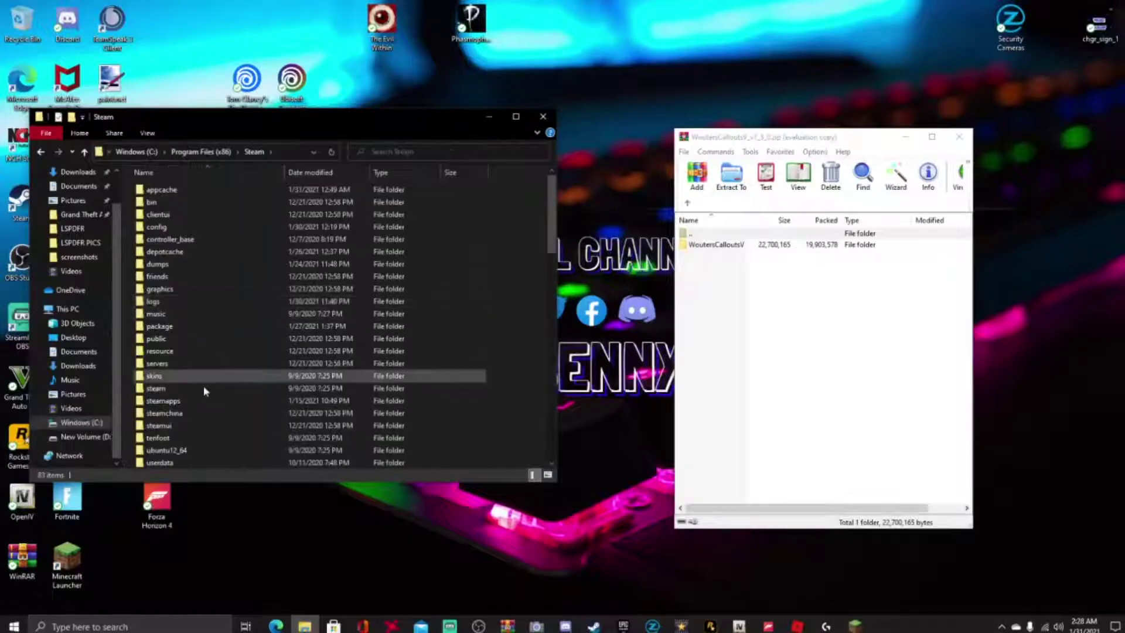
scroll(203, 386, down, 3)
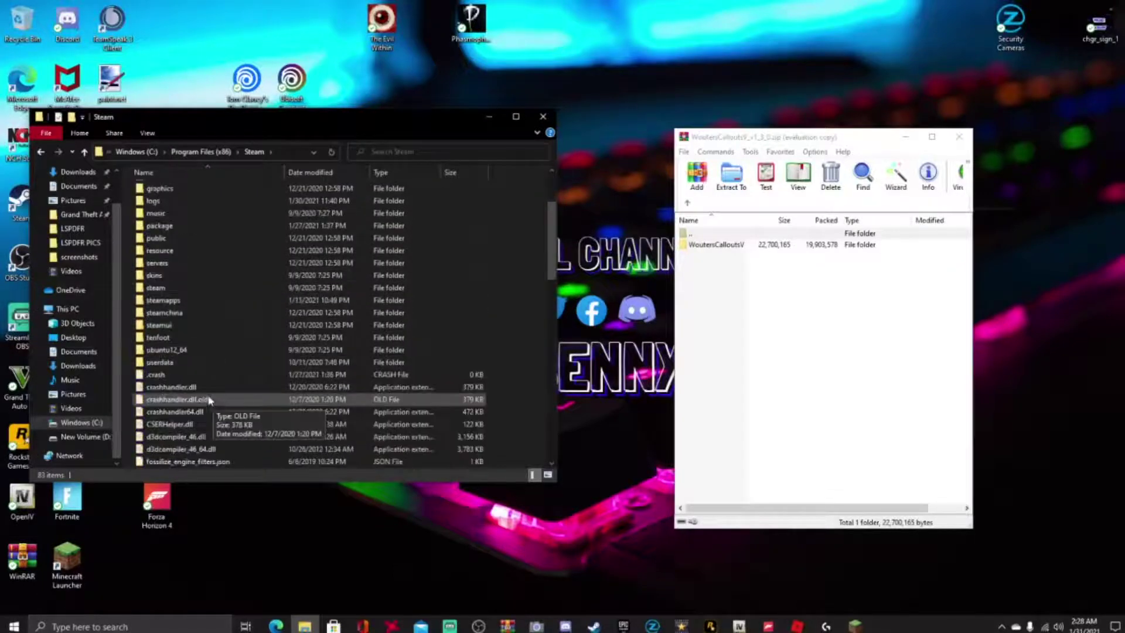
double_click(202, 302)
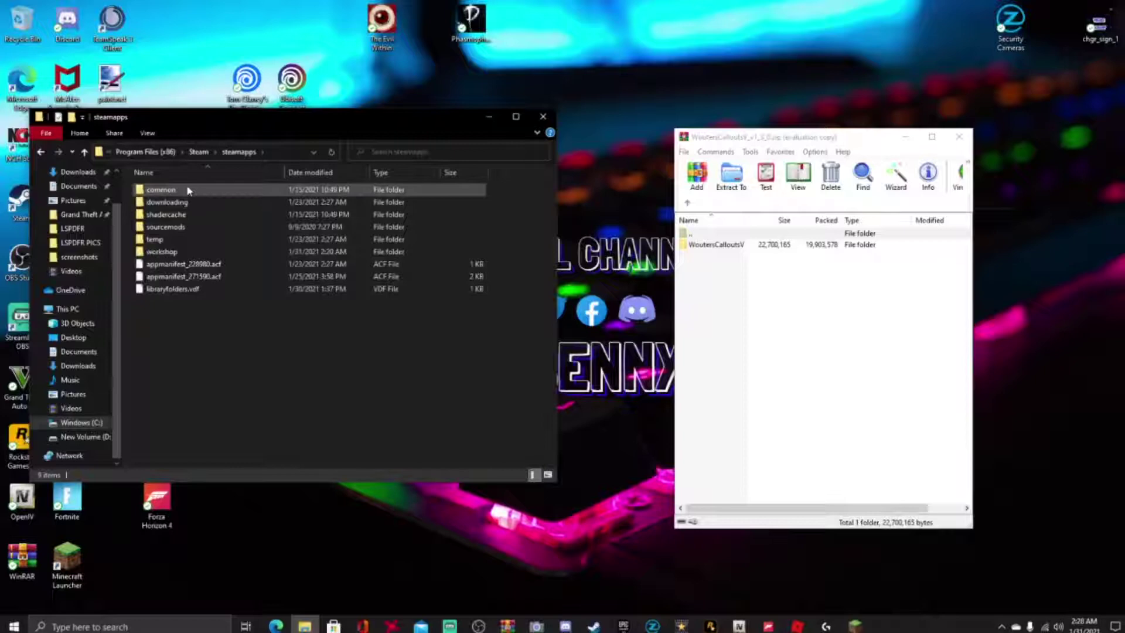
double_click(188, 190)
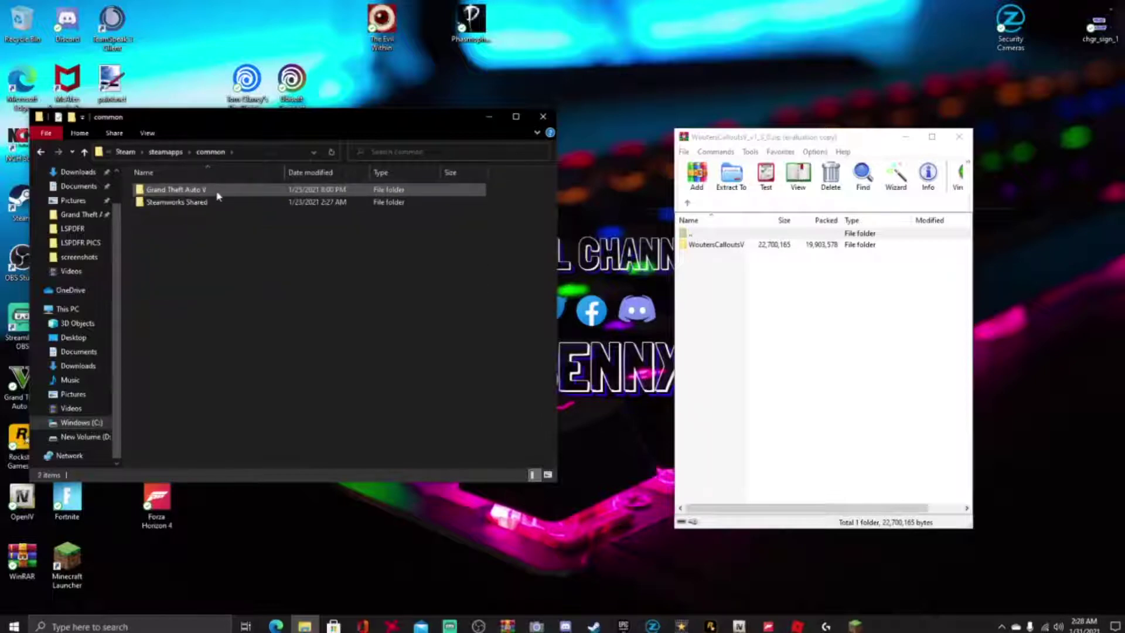
double_click(216, 195)
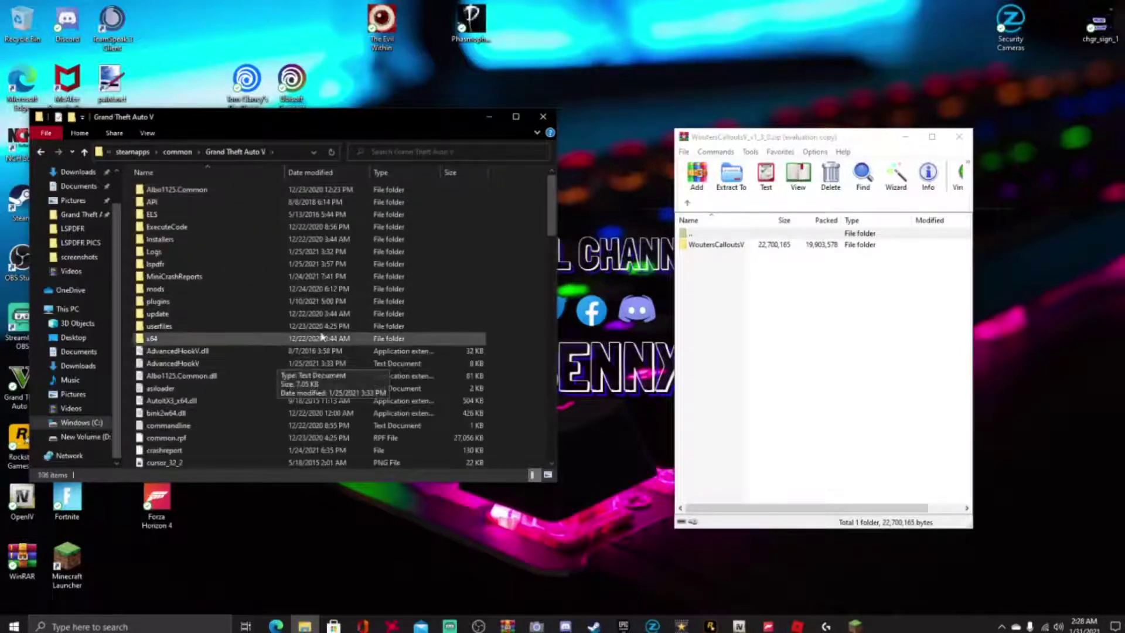
scroll(433, 307, down, 1)
scroll(434, 307, down, 2)
scroll(445, 375, up, 4)
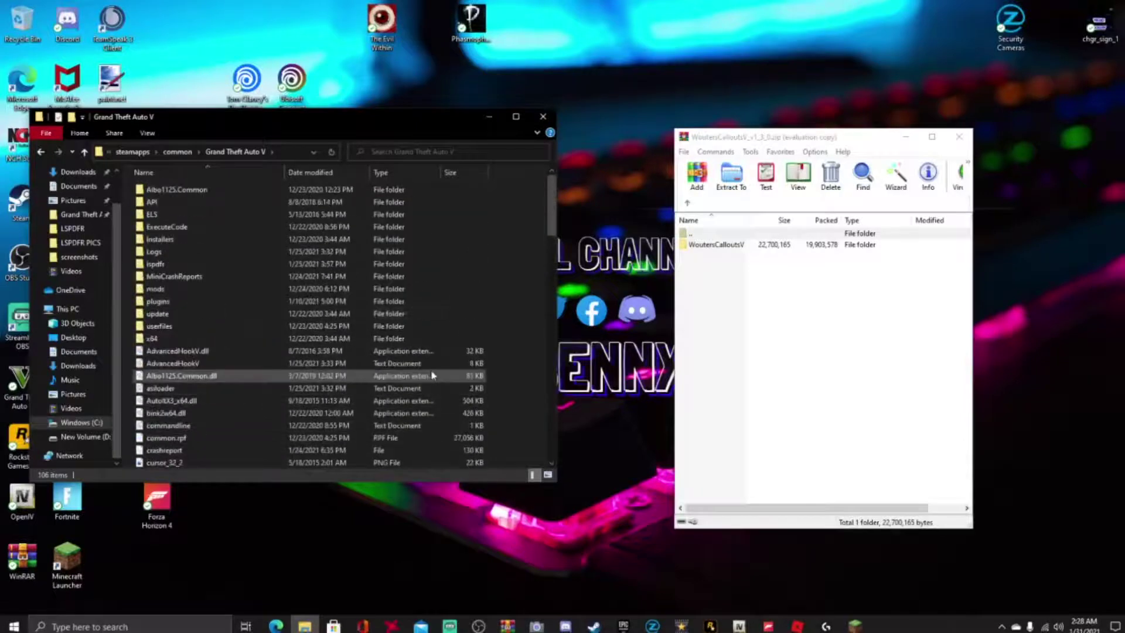
Place Explorer and WinRAR side by side and open the archive's WoutersCalloutsV folder
drag(402, 116, 477, 132)
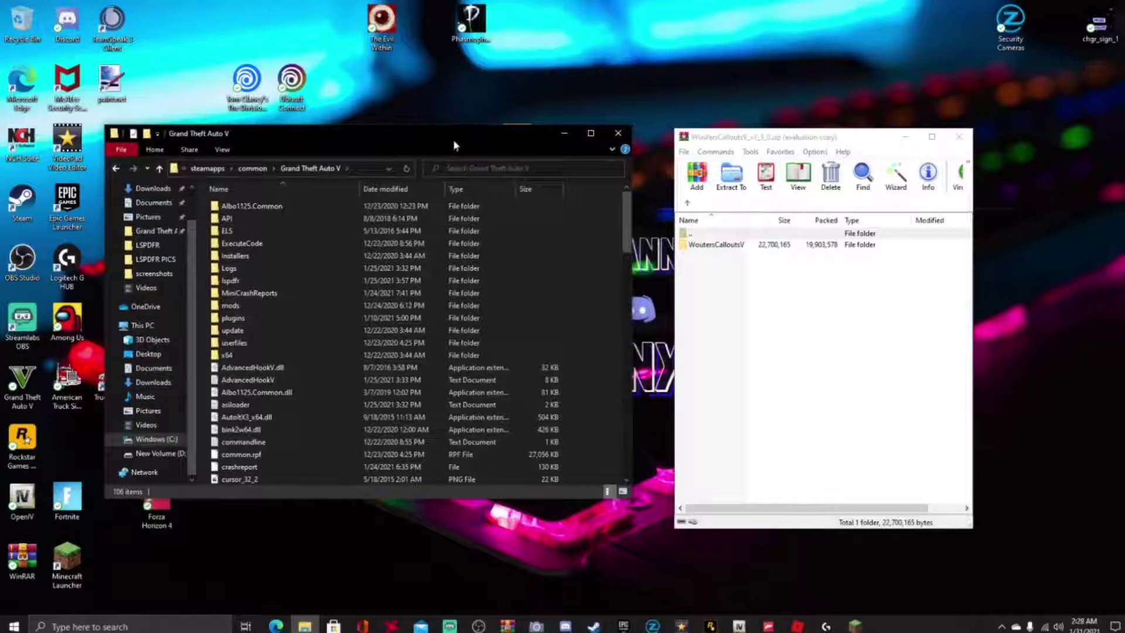
drag(718, 138, 709, 109)
double_click(706, 214)
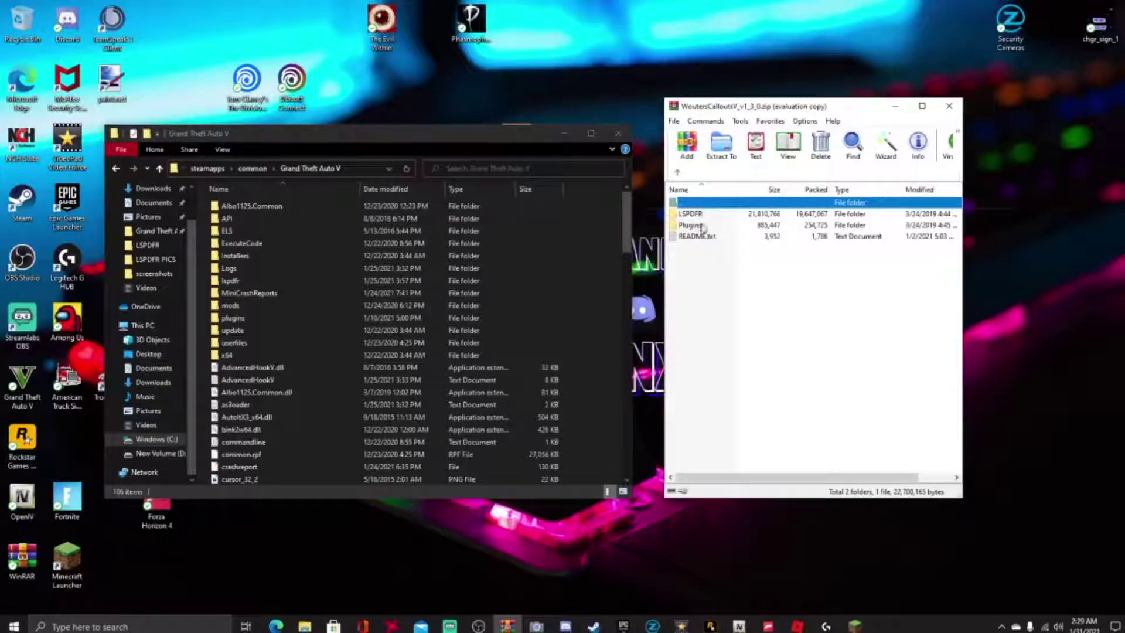
double_click(702, 235)
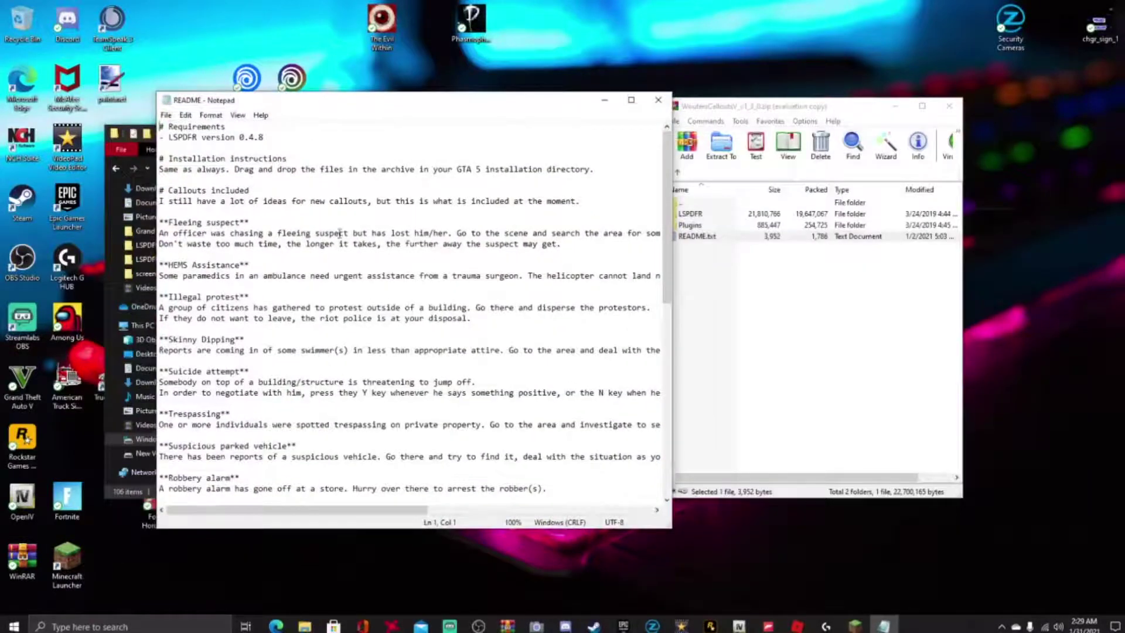
scroll(341, 235, down, 1)
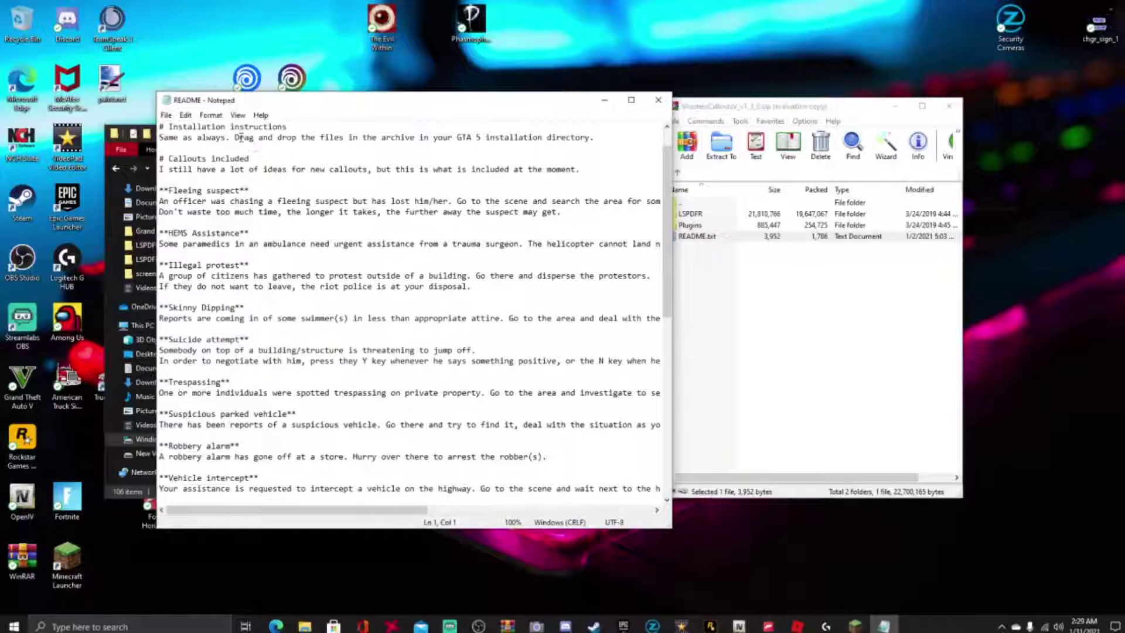
scroll(510, 246, down, 7)
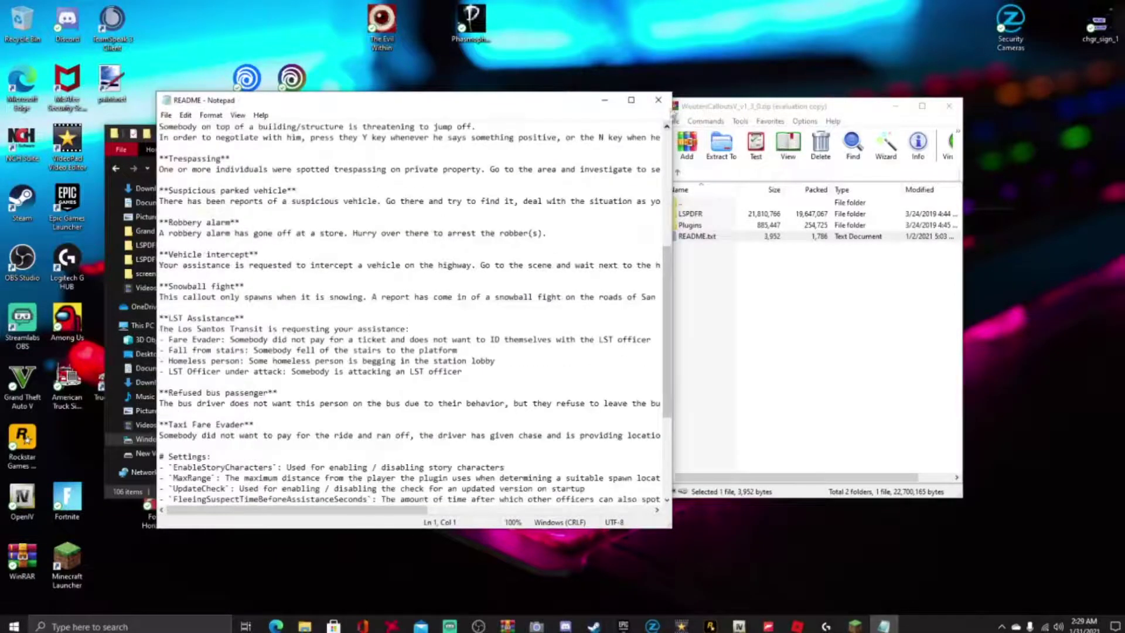
Select LSPDFR and Plugins in the archive and drag them into the Grand Theft Auto V folder
click(657, 100)
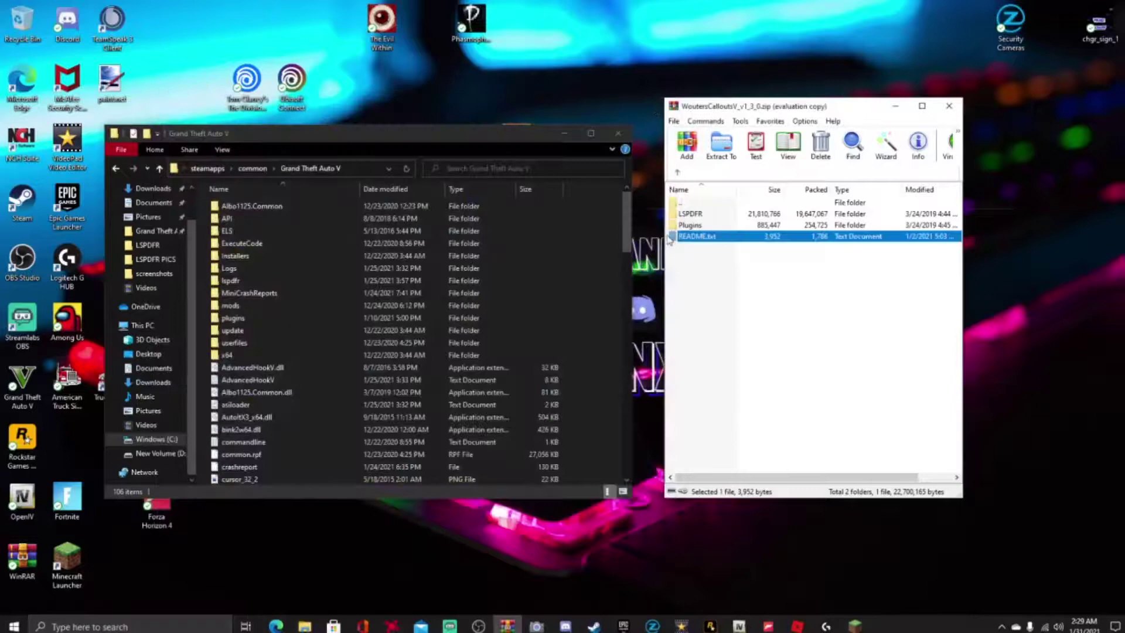
click(696, 227)
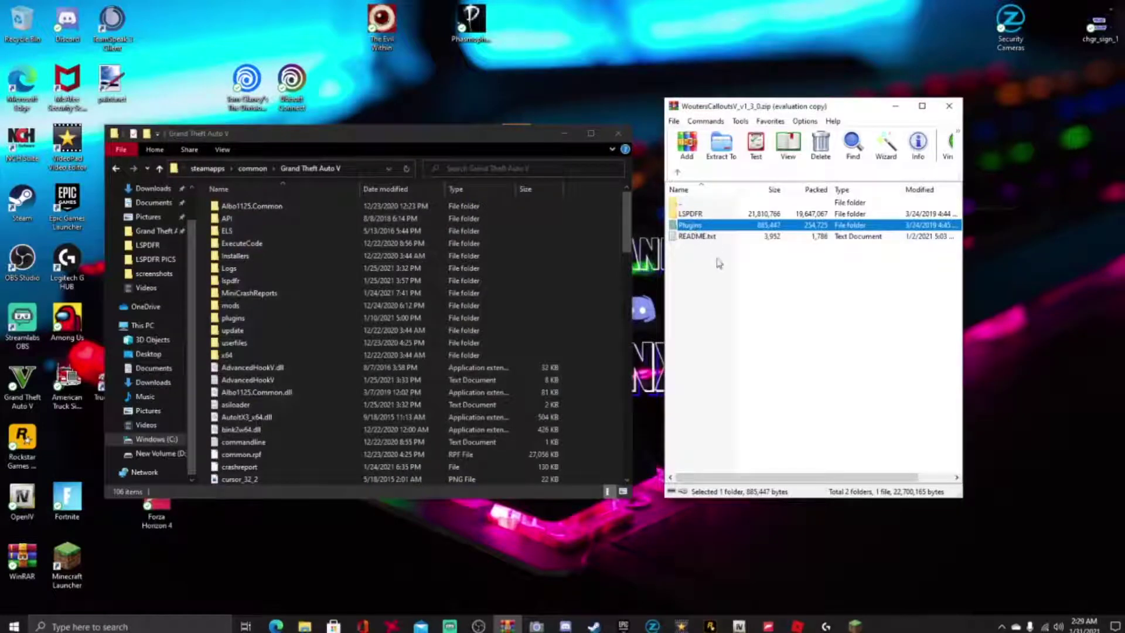
click(720, 287)
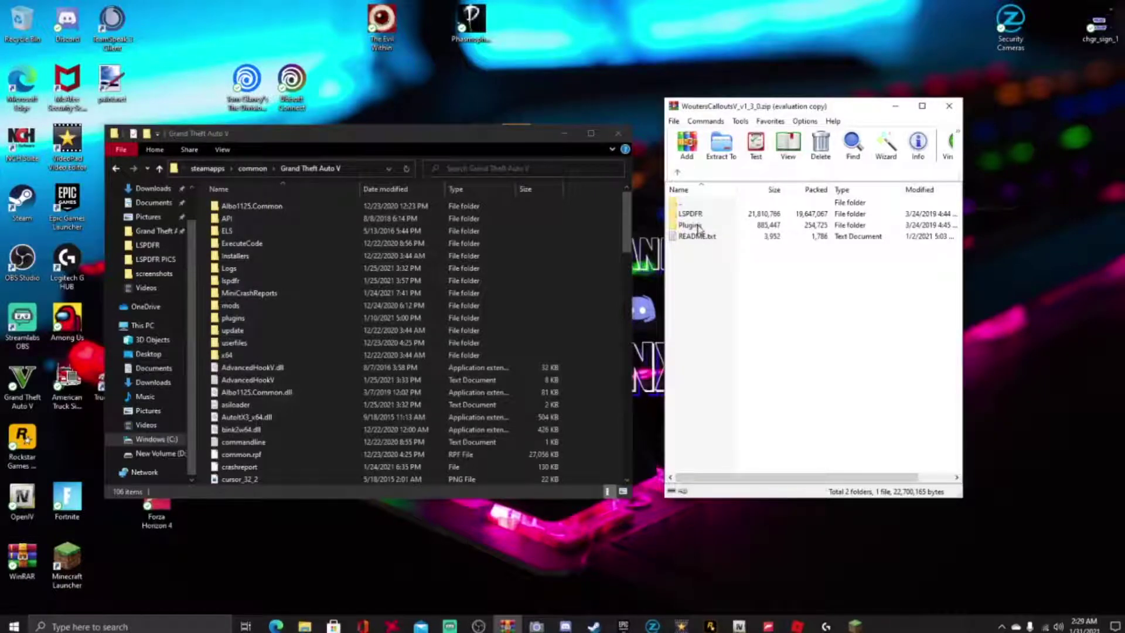
click(698, 227)
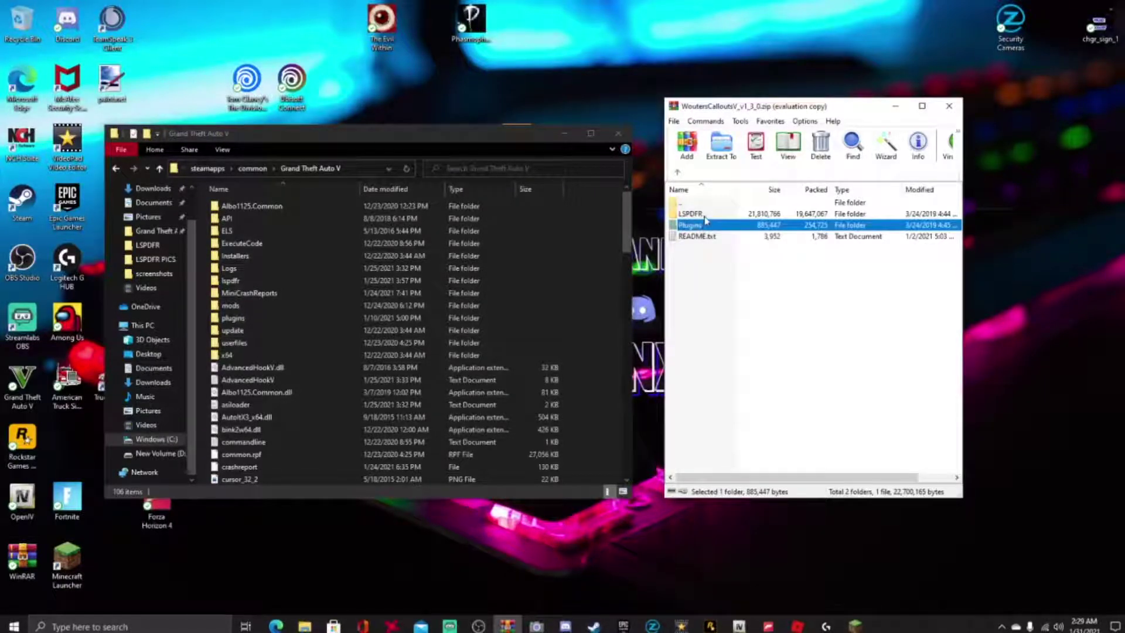
ctrl+click(705, 216)
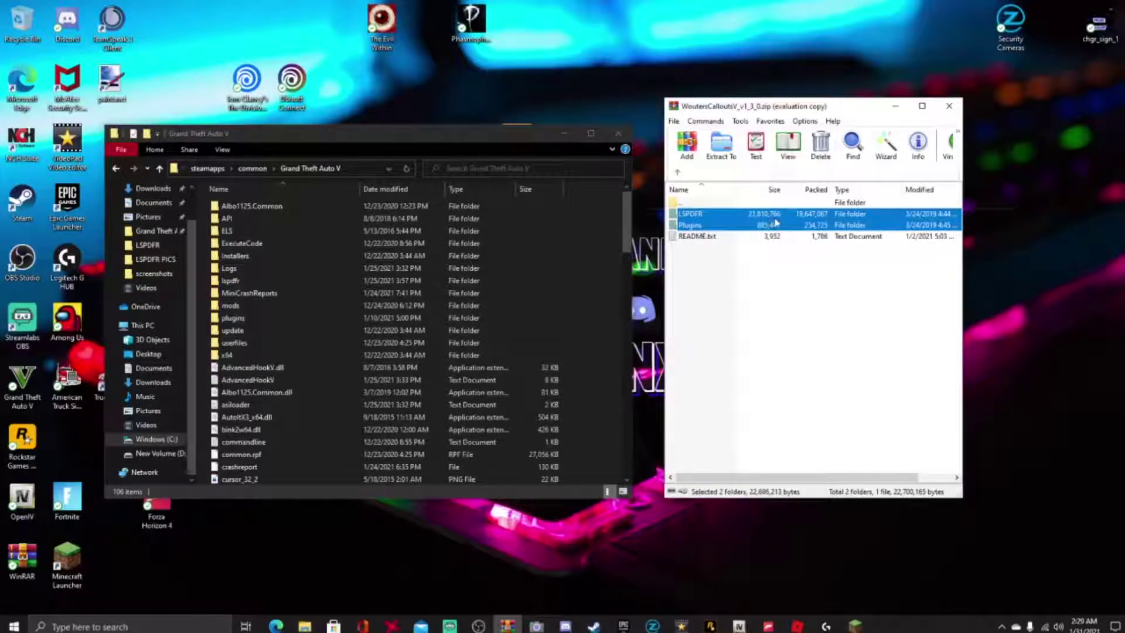
drag(776, 223, 610, 394)
drag(610, 394, 600, 403)
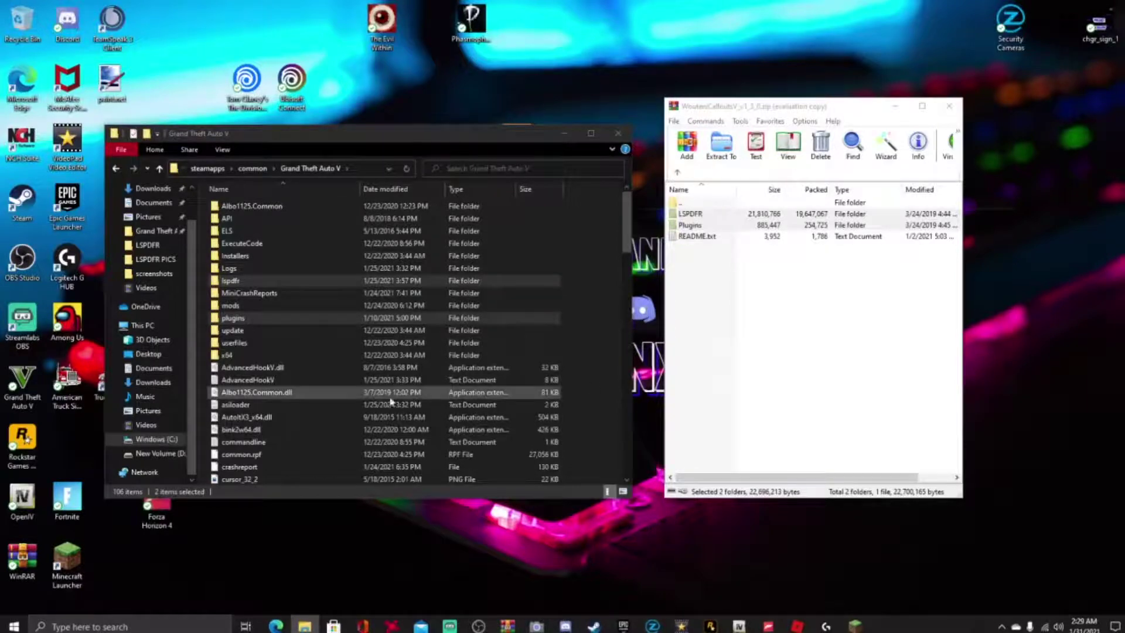
Confirm plugins\LSPDFR now holds WoutersCalloutsV.dll, then return to the plugins folder
click(596, 362)
double_click(357, 322)
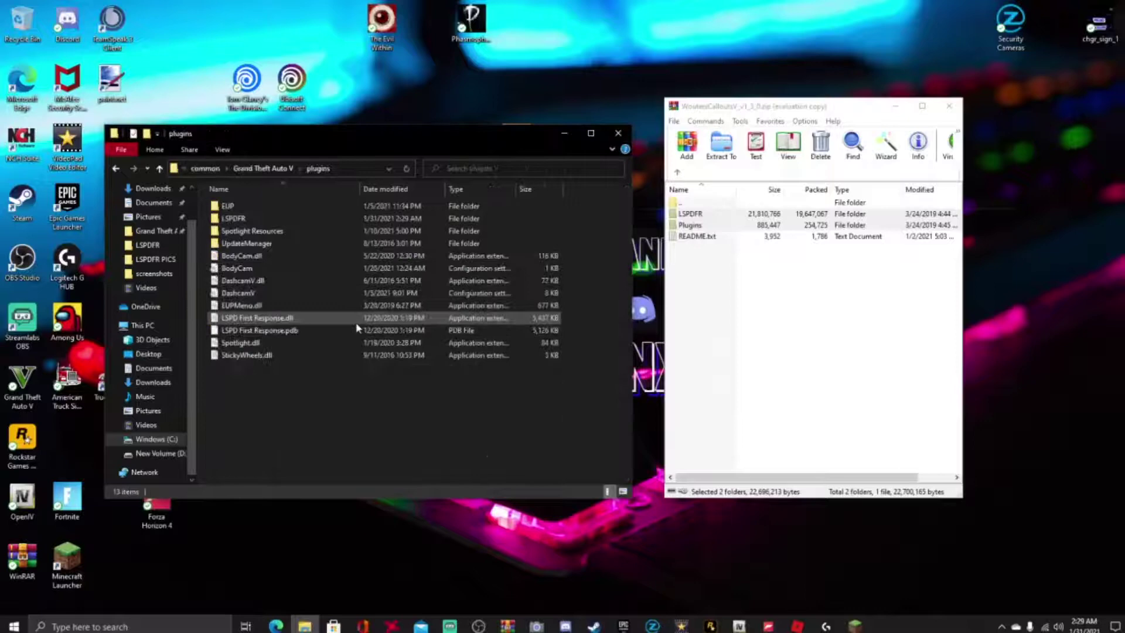
double_click(335, 218)
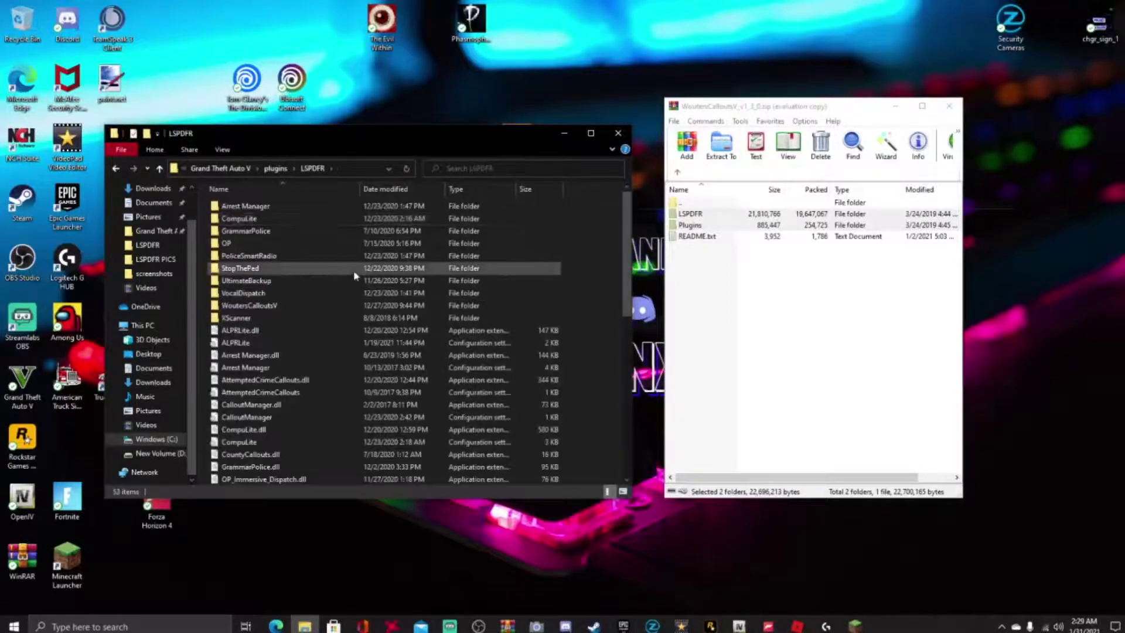
scroll(404, 319, down, 4)
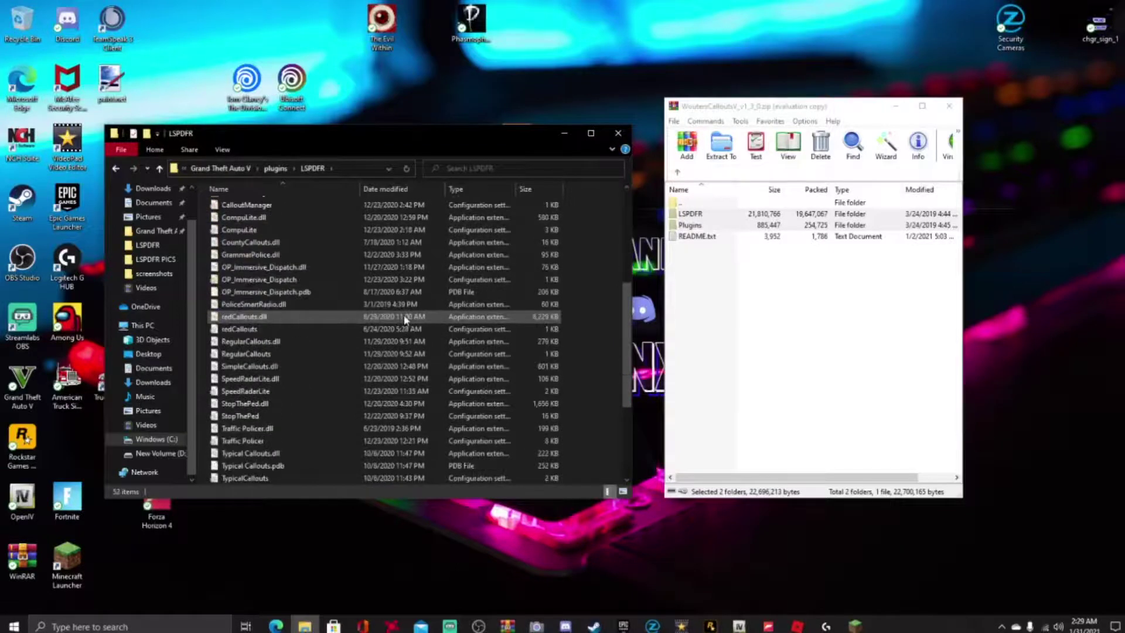
scroll(403, 317, down, 5)
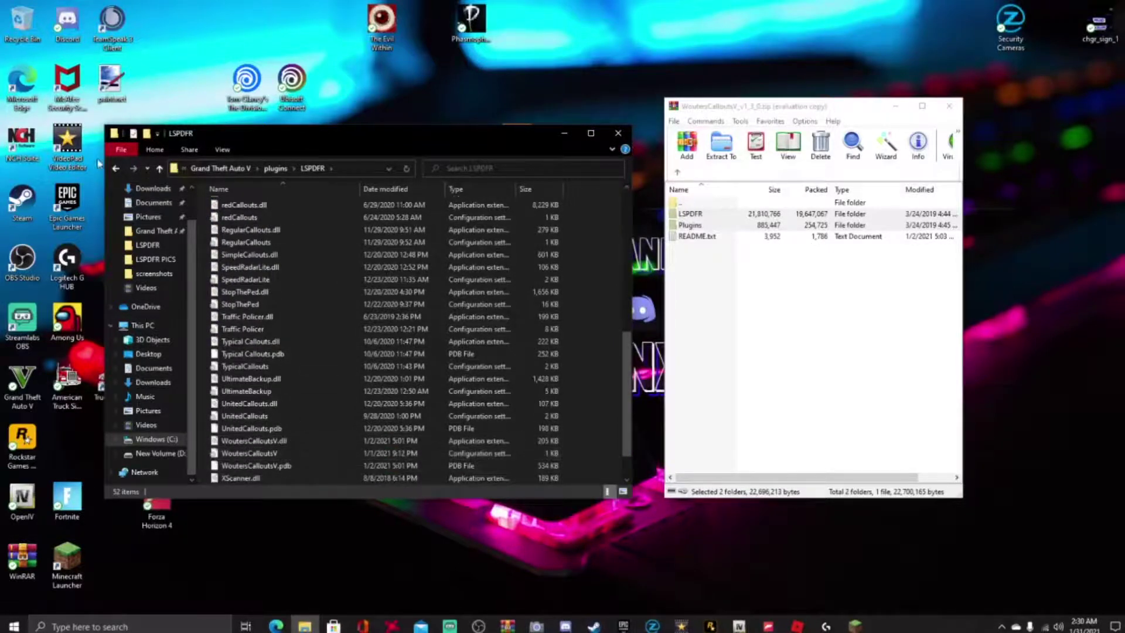
click(116, 170)
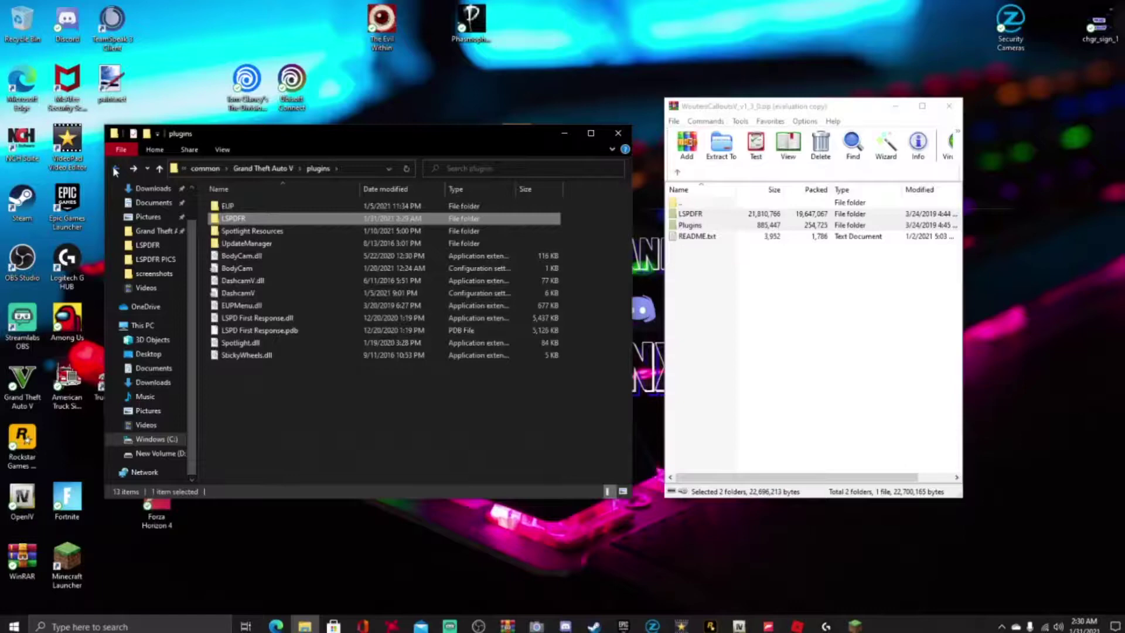
Bring the Edge browser window forward and switch to the YouTube channel's home page
click(276, 626)
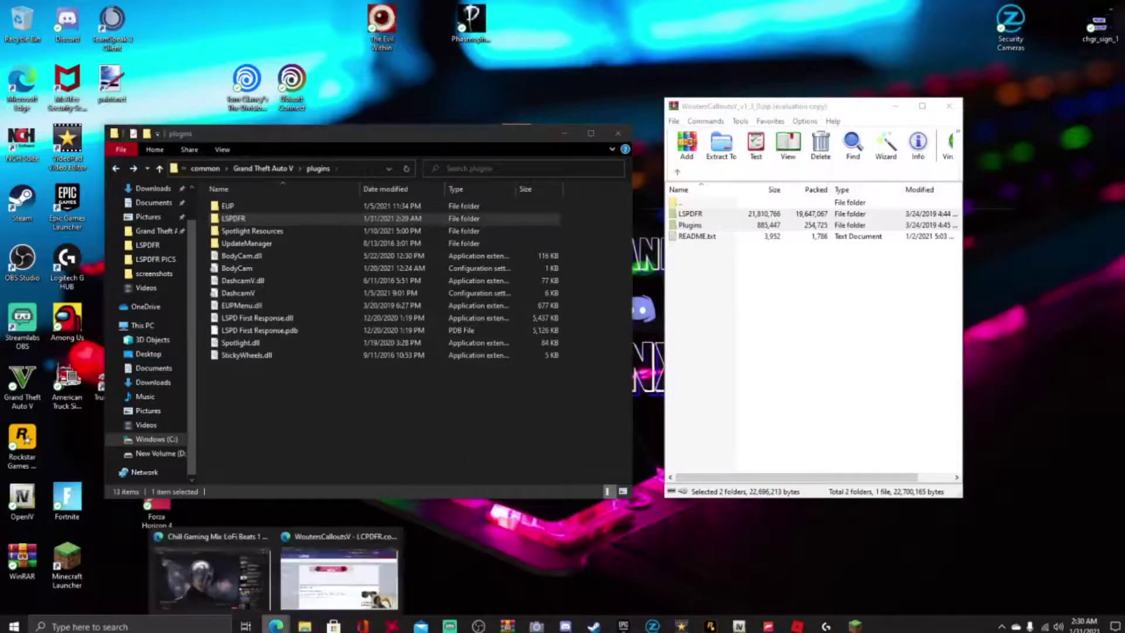
click(346, 580)
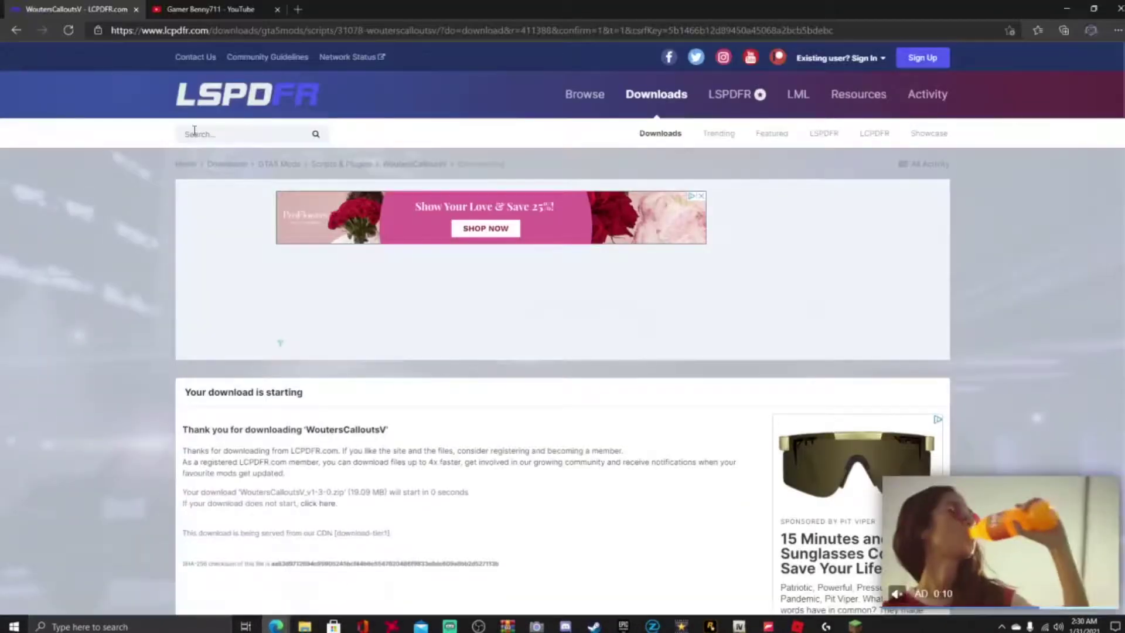
click(205, 10)
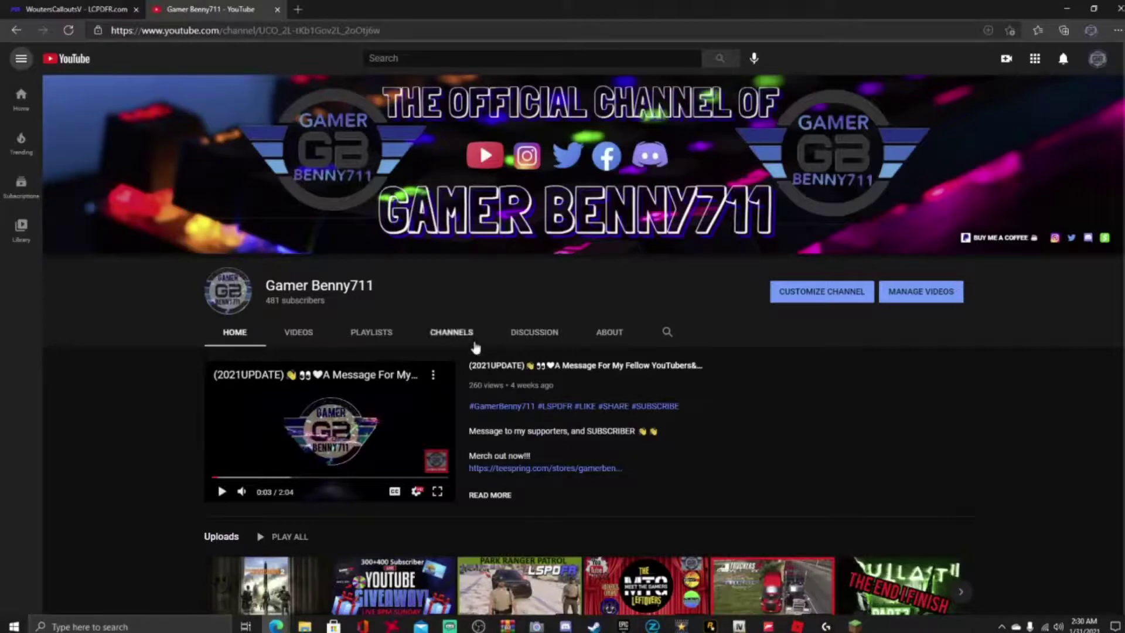